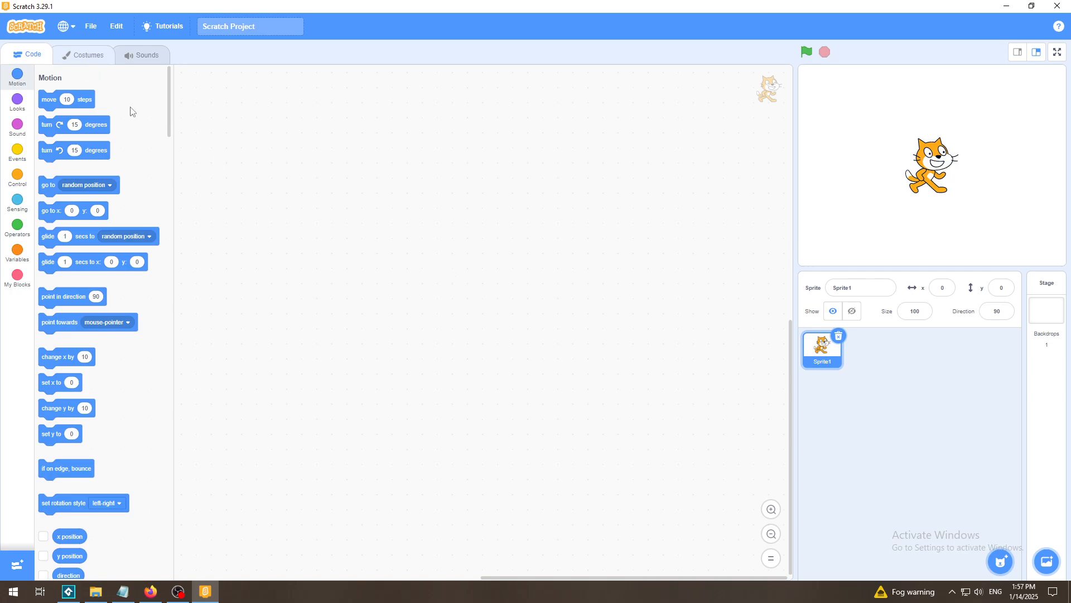
# Step: Group all parts of the cat's costume1 and shift the grouped drawing slightly downward
pyautogui.click(84, 54)
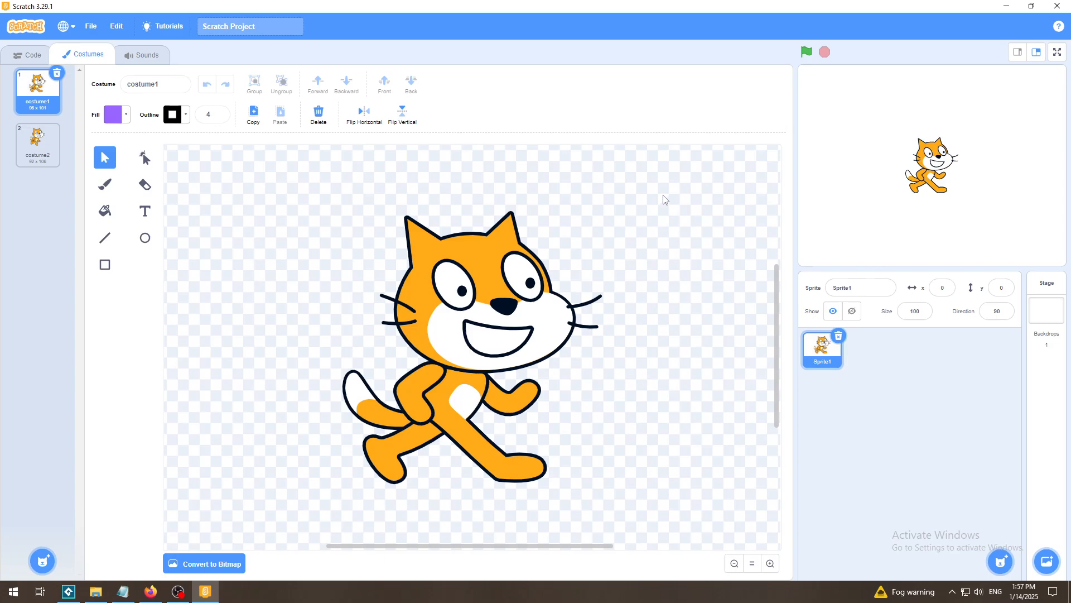
pyautogui.moveTo(664, 197); pyautogui.dragTo(301, 508)
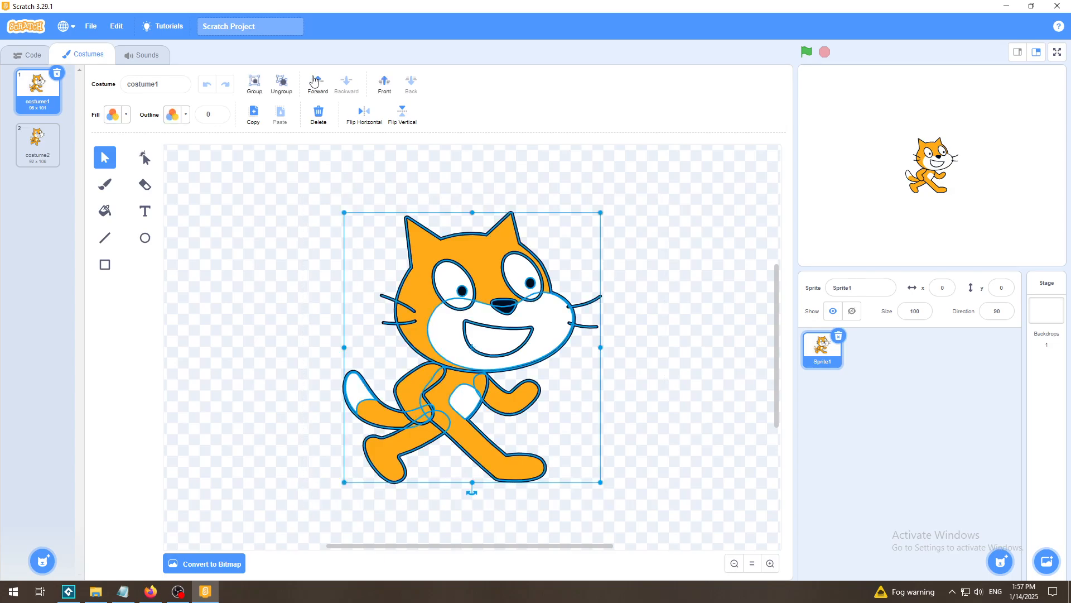
pyautogui.click(255, 82)
pyautogui.click(735, 311)
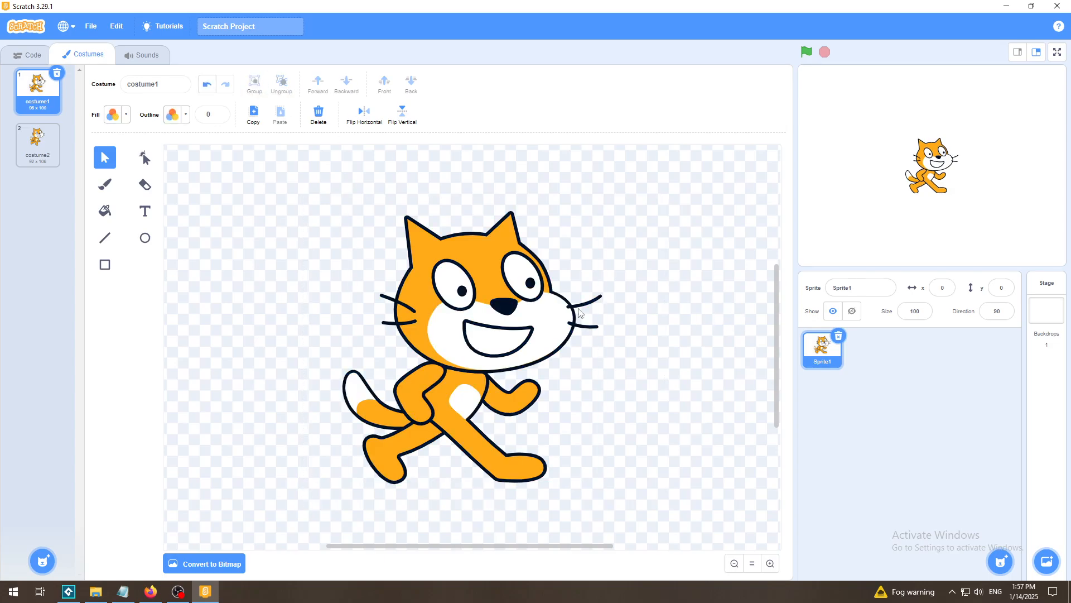
pyautogui.click(579, 312)
pyautogui.moveTo(496, 338)
pyautogui.mouseDown()
pyautogui.moveTo(431, 339)
pyautogui.moveTo(506, 340)
pyautogui.moveTo(497, 338)
pyautogui.mouseUp()
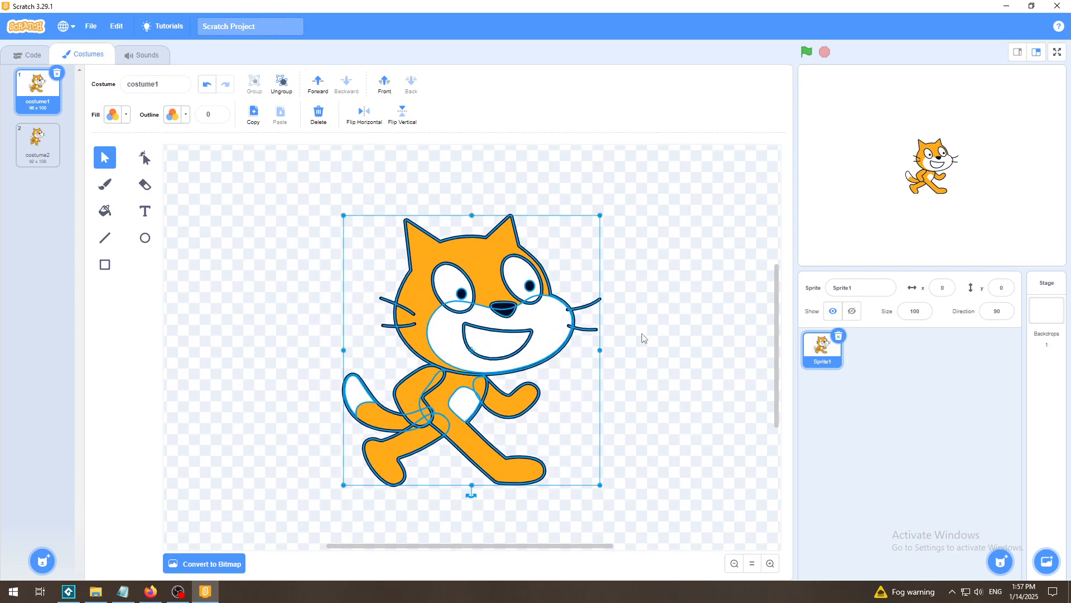
pyautogui.click(673, 337)
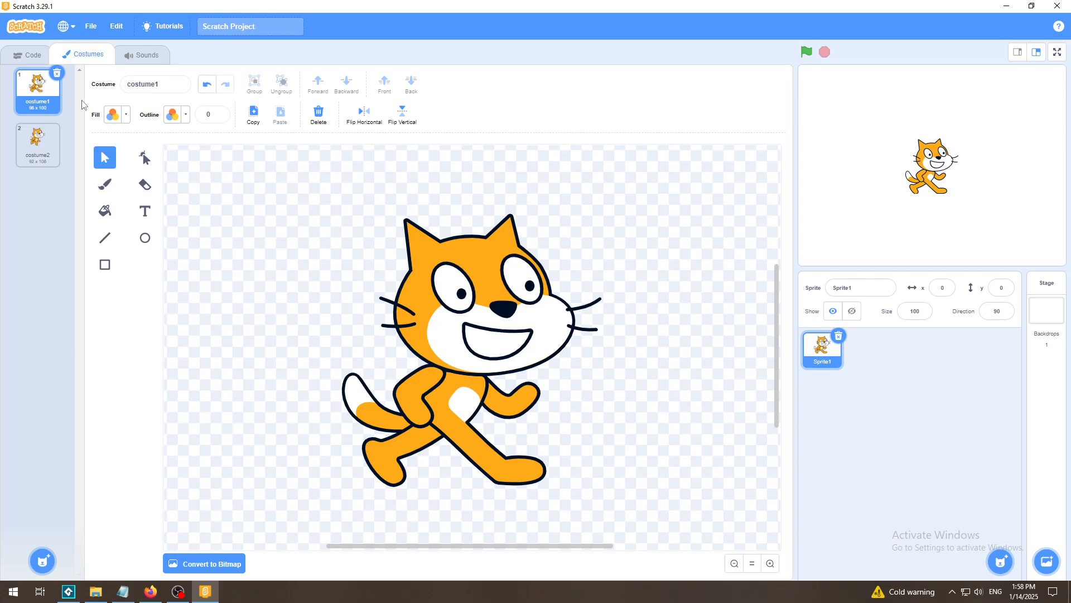
# Step: Add the Anina Dance sprite at about x 102, y -2 beside the cat, and check the stage in full screen
pyautogui.click(30, 59)
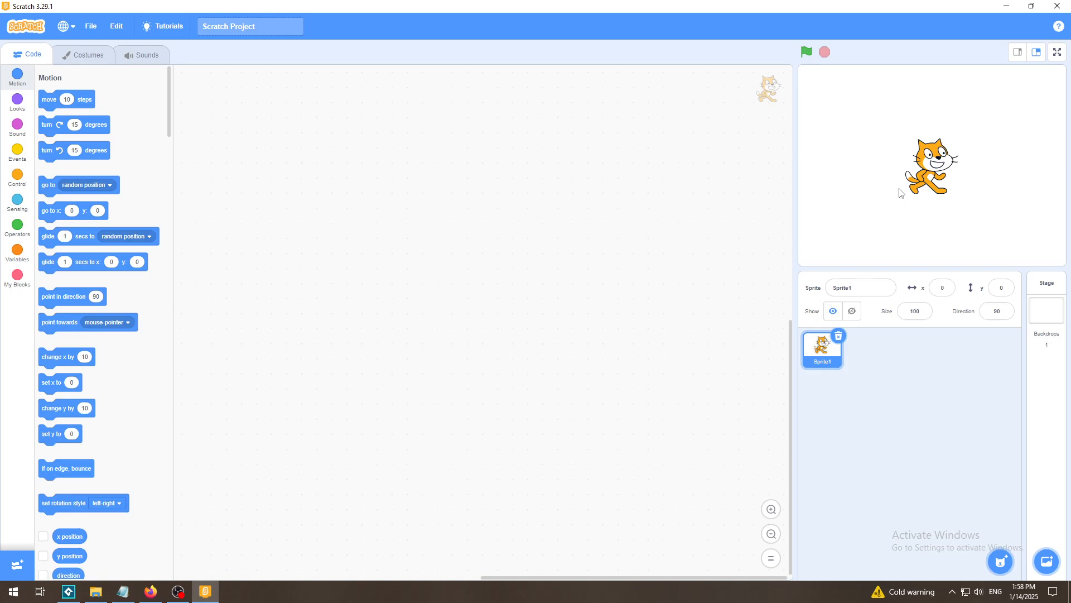
pyautogui.click(1000, 560)
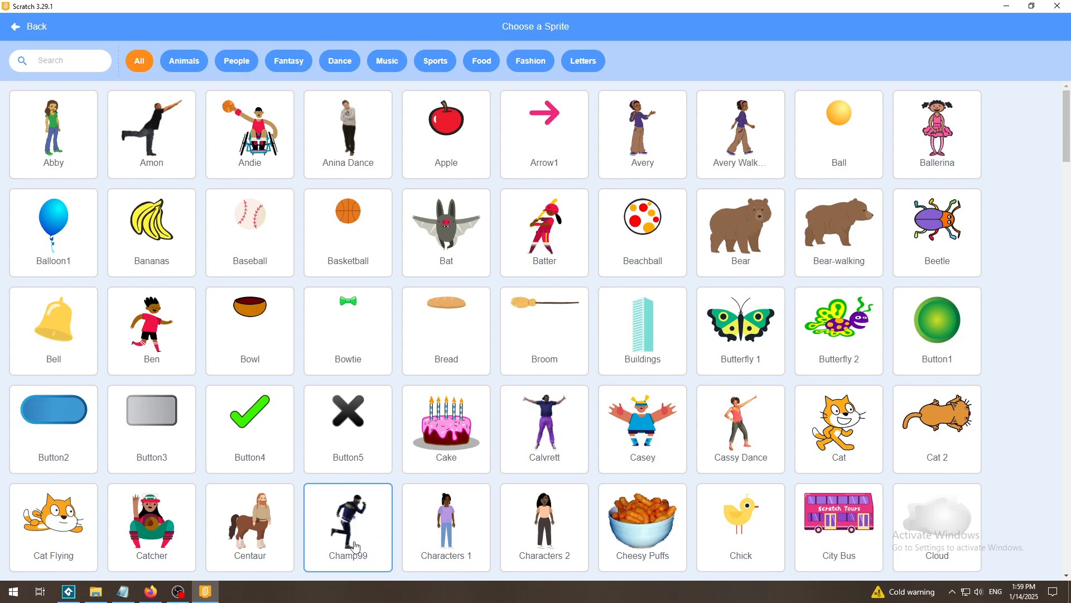
pyautogui.click(347, 139)
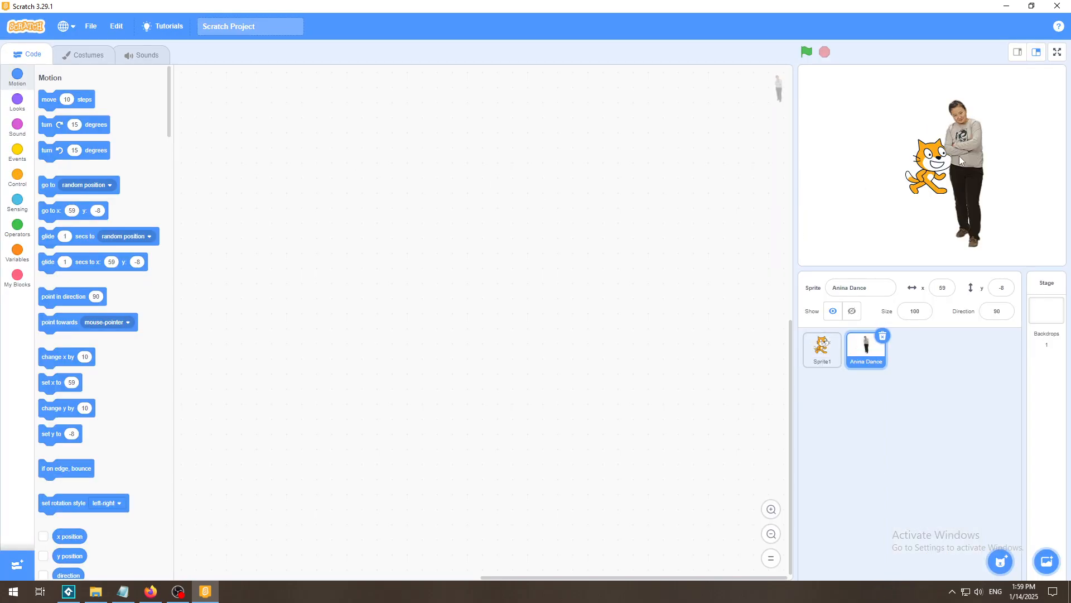
pyautogui.moveTo(959, 156); pyautogui.dragTo(983, 153)
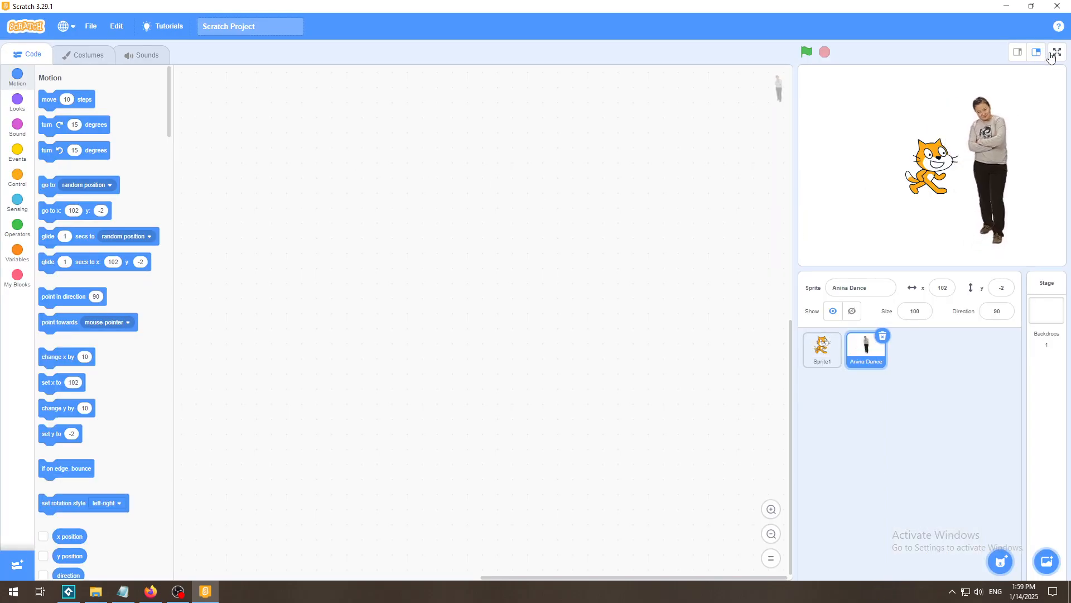
pyautogui.click(1057, 53)
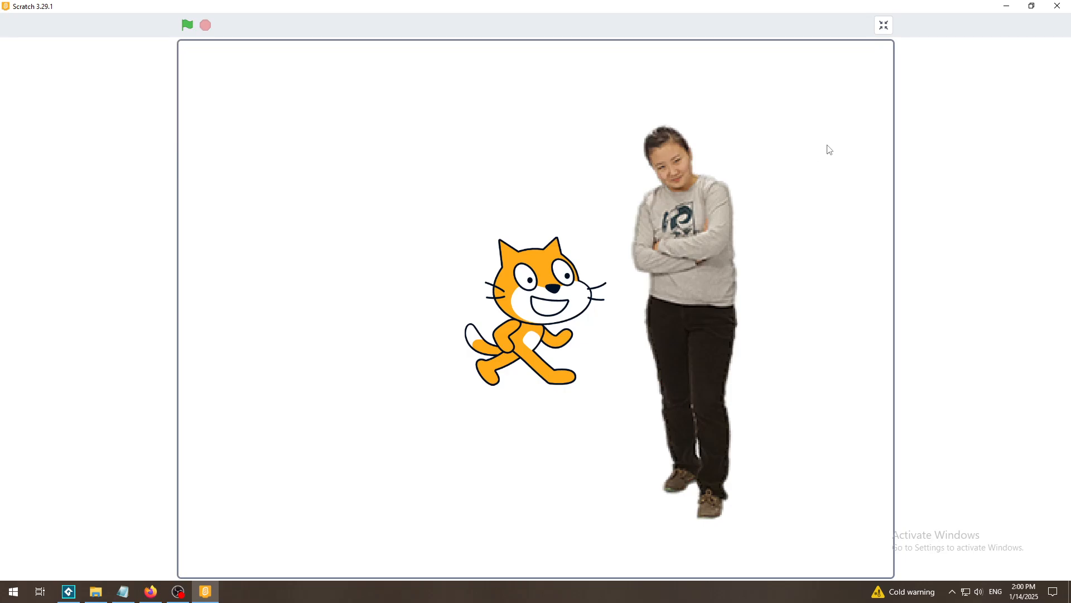
pyautogui.click(890, 32)
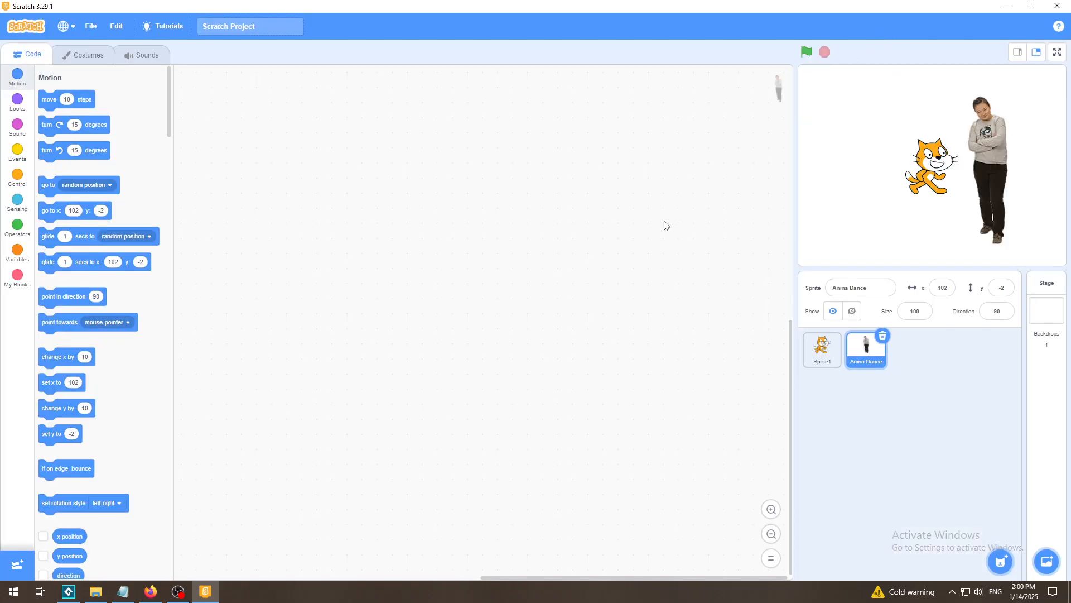
# Step: Add the Puppy sprite from the sprite library
pyautogui.click(992, 562)
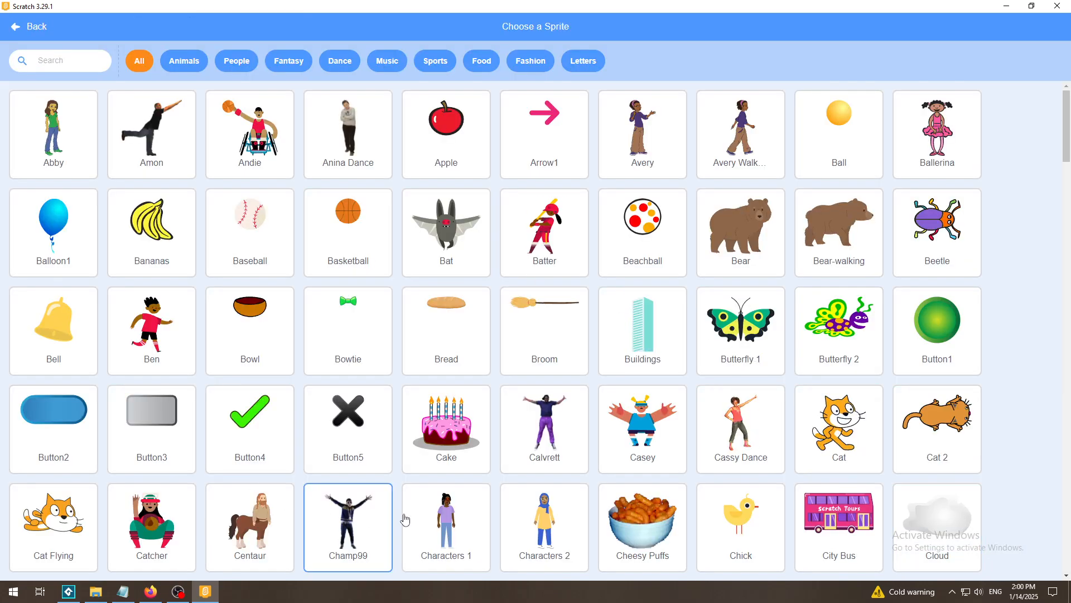
pyautogui.moveTo(1067, 165); pyautogui.dragTo(1068, 344)
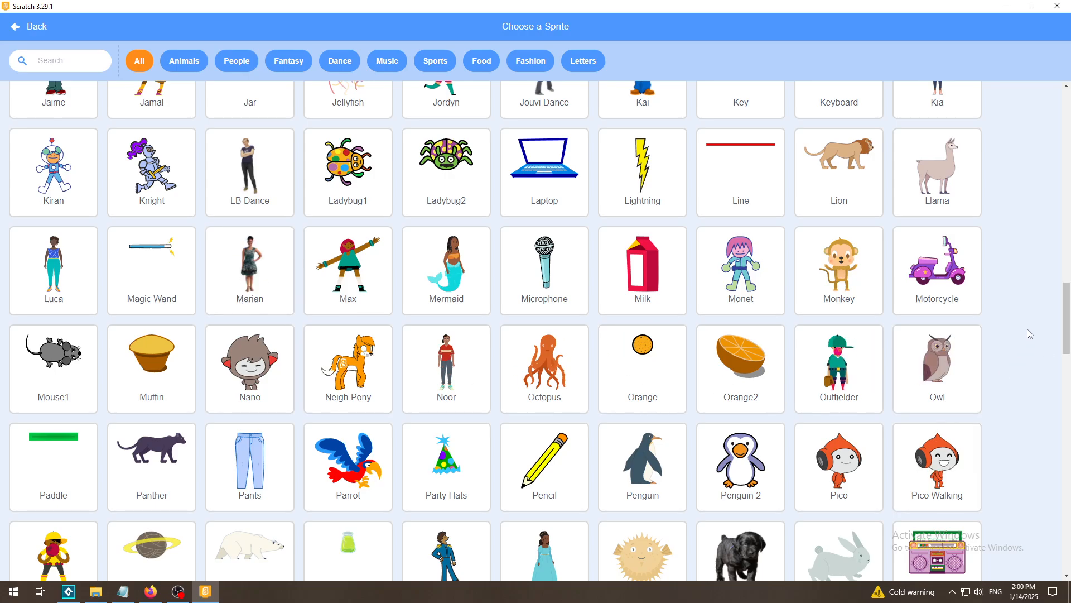
pyautogui.moveTo(1068, 308); pyautogui.dragTo(1068, 347)
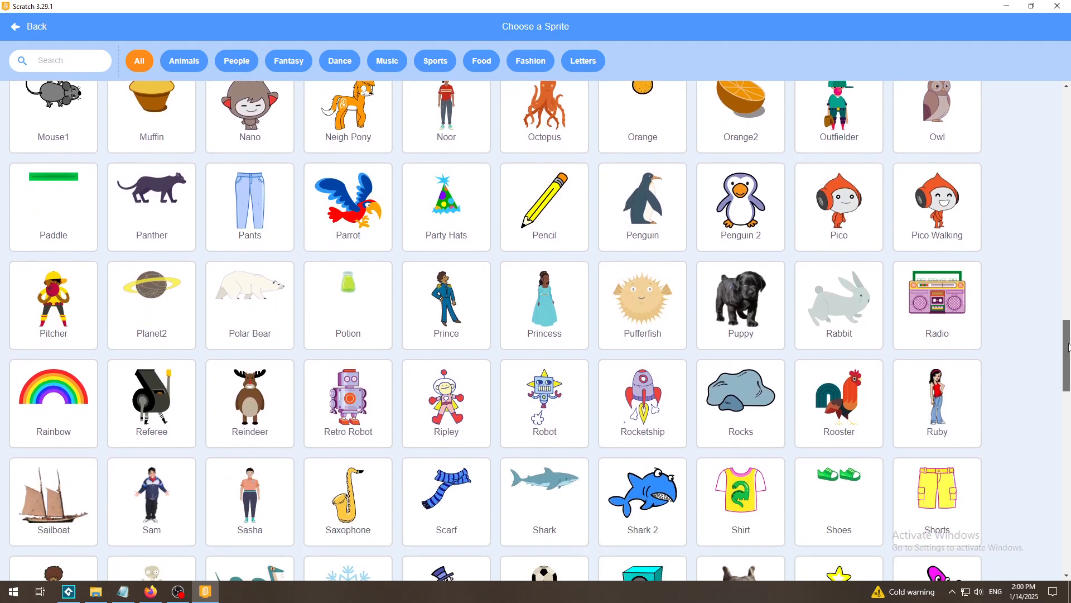
pyautogui.click(739, 292)
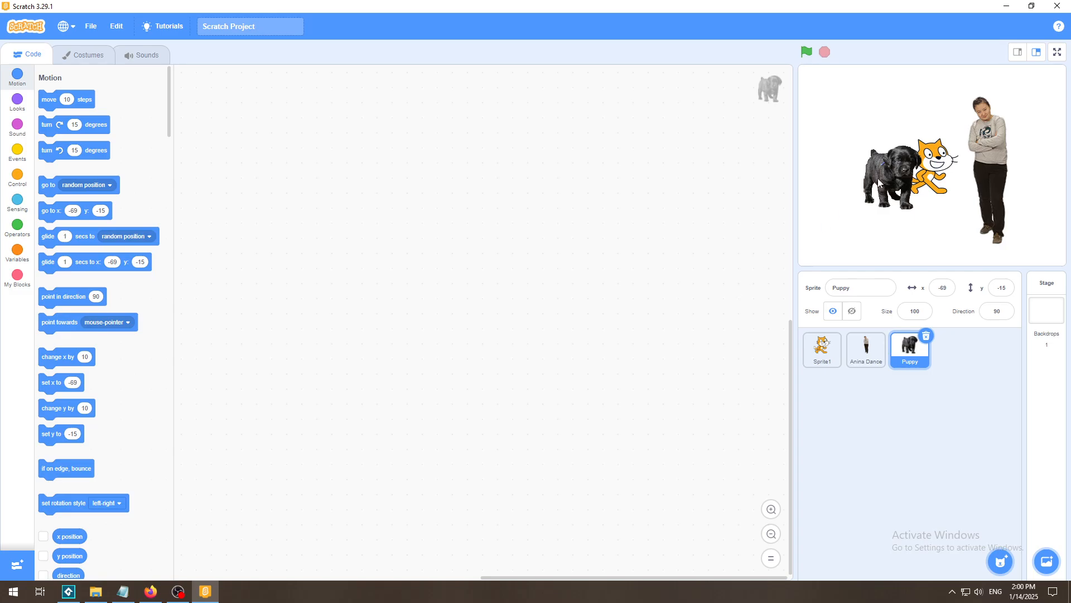
# Step: Add the Dog2 sprite, place it at about x -147, y 19, and move the Puppy over the cat
pyautogui.click(1001, 563)
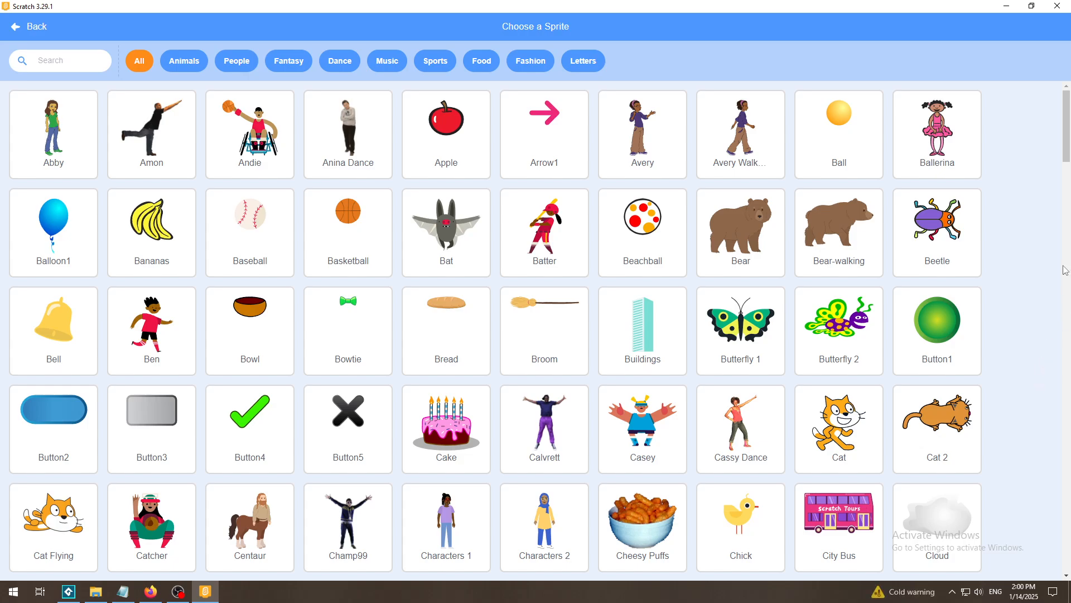
pyautogui.moveTo(1067, 143); pyautogui.dragTo(1070, 197)
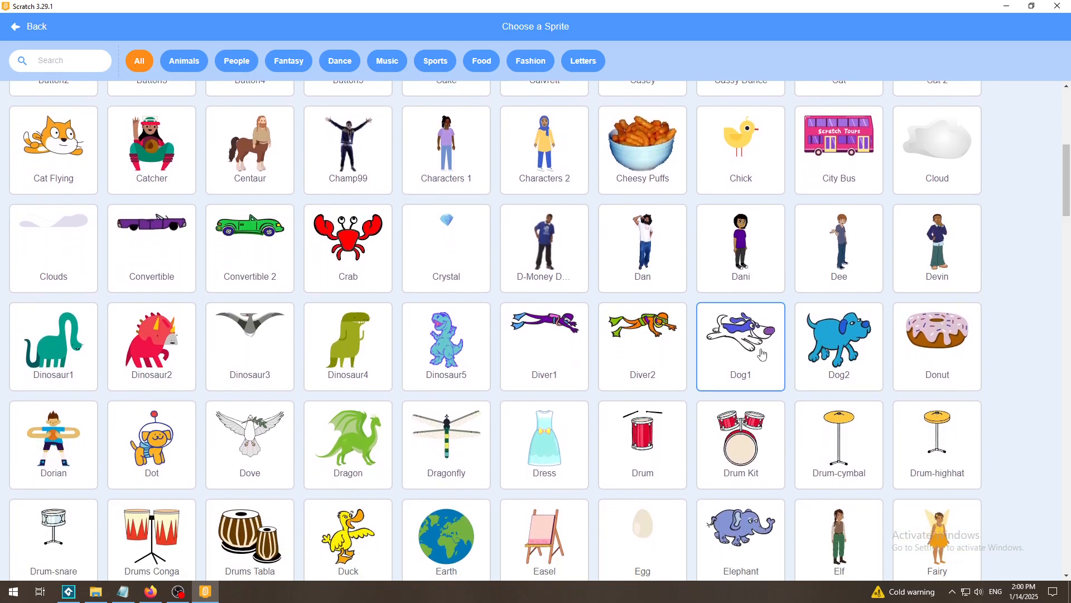
pyautogui.click(834, 349)
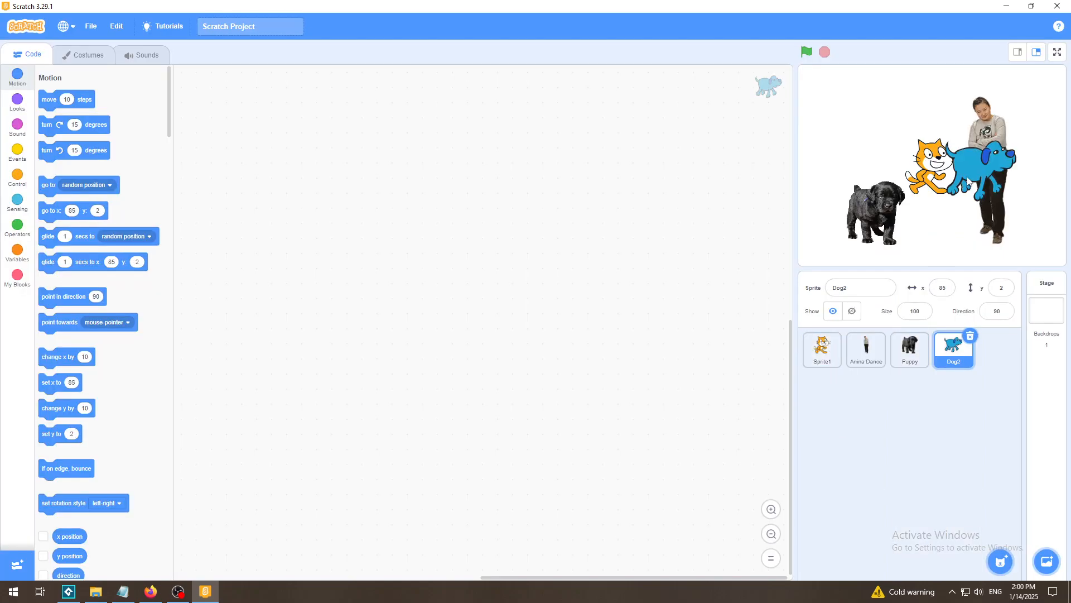
pyautogui.moveTo(970, 182); pyautogui.dragTo(838, 166)
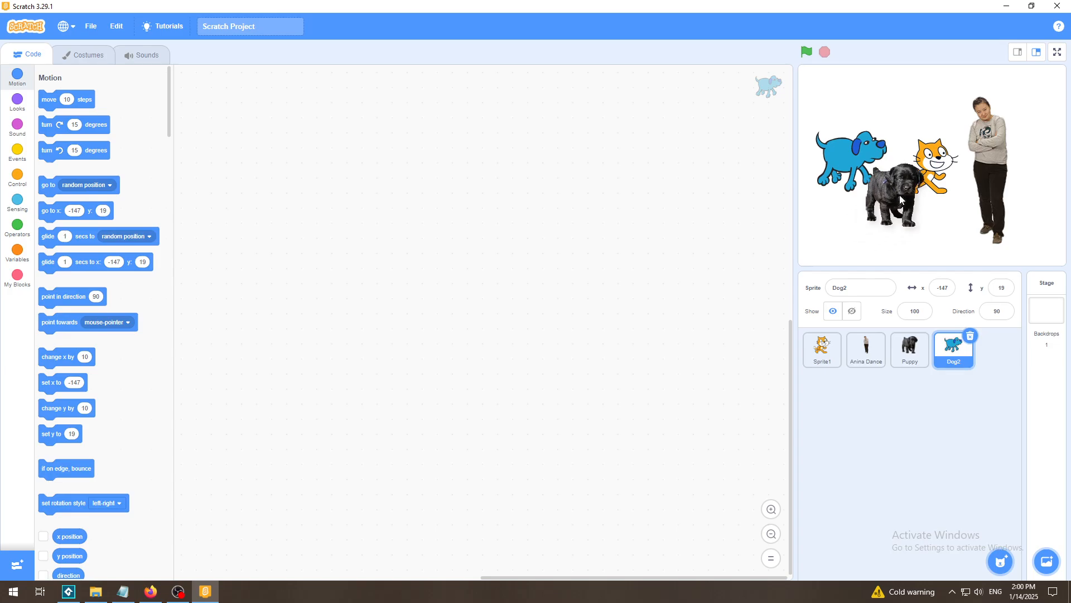
pyautogui.moveTo(900, 200); pyautogui.dragTo(951, 156)
# Step: Hide the Sprite1 cat and the Anina Dance sprite on the stage
pyautogui.click(821, 349)
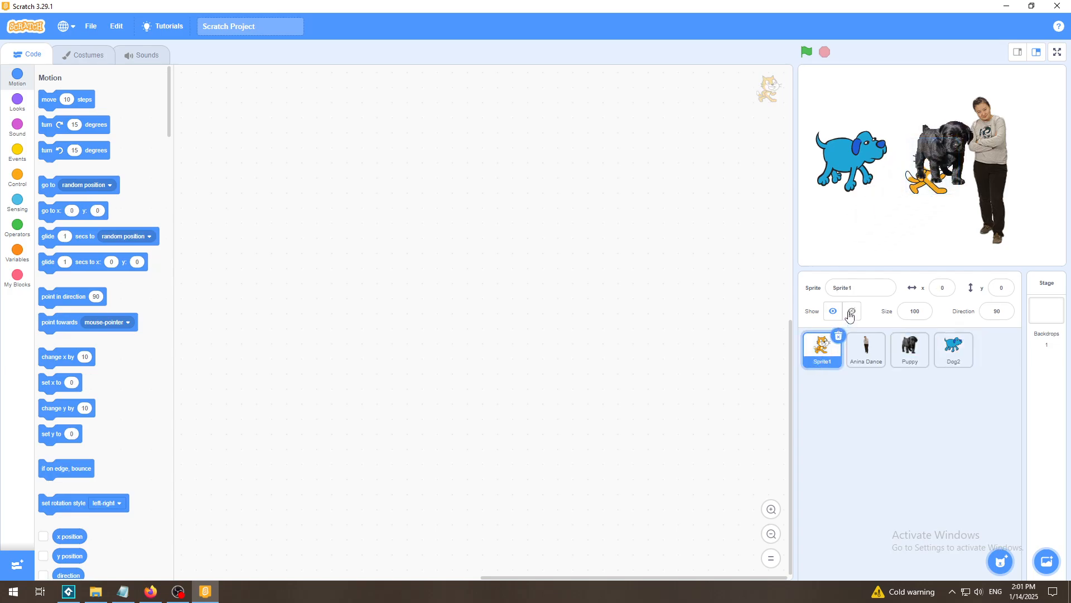
pyautogui.click(851, 313)
pyautogui.click(871, 350)
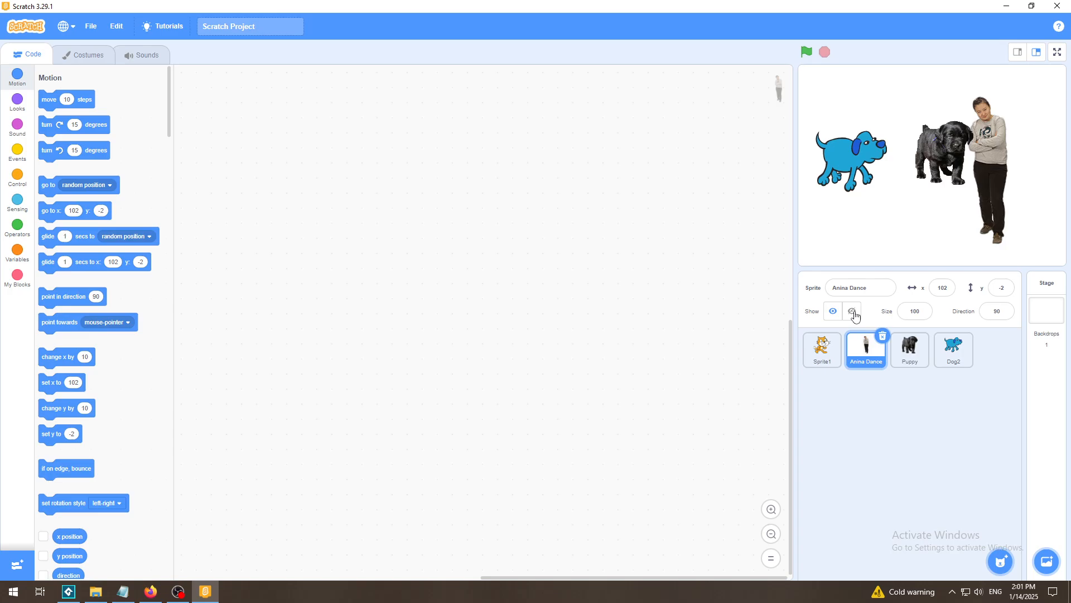
pyautogui.click(852, 311)
# Step: Place the Puppy at about x 88, y -23 and Dog2 at about x -89, y -17, and compare them in full screen
pyautogui.moveTo(928, 152); pyautogui.dragTo(959, 179)
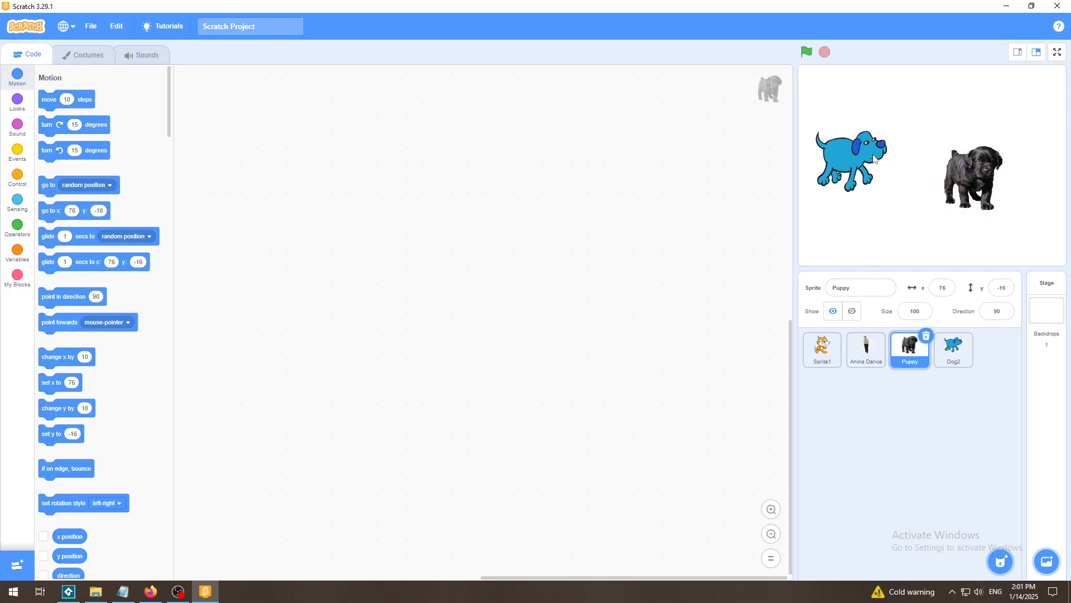
pyautogui.moveTo(874, 159); pyautogui.dragTo(909, 179)
pyautogui.moveTo(983, 169); pyautogui.dragTo(994, 178)
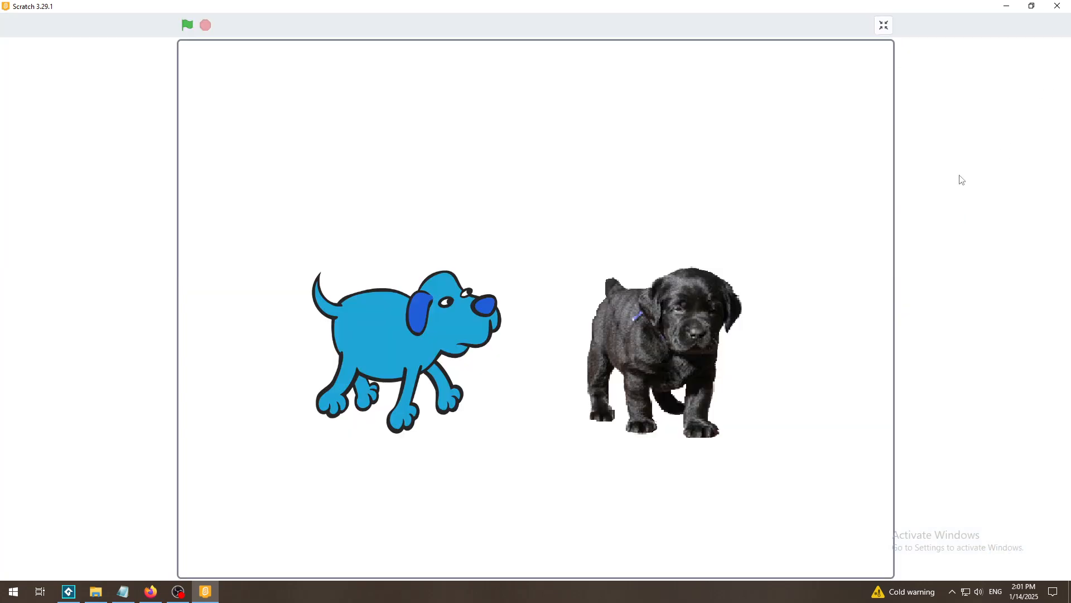
pyautogui.click(1057, 52)
pyautogui.click(883, 26)
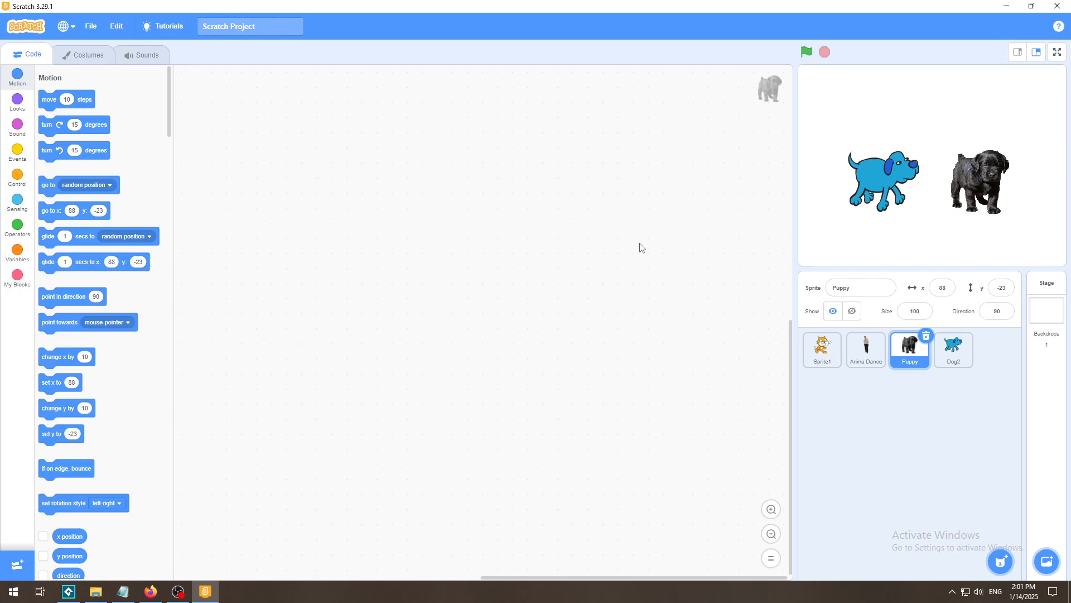
# Step: Compare the Puppy's bitmap costume with Dog2's vector costume and the drawing tools each one offers
pyautogui.click(88, 58)
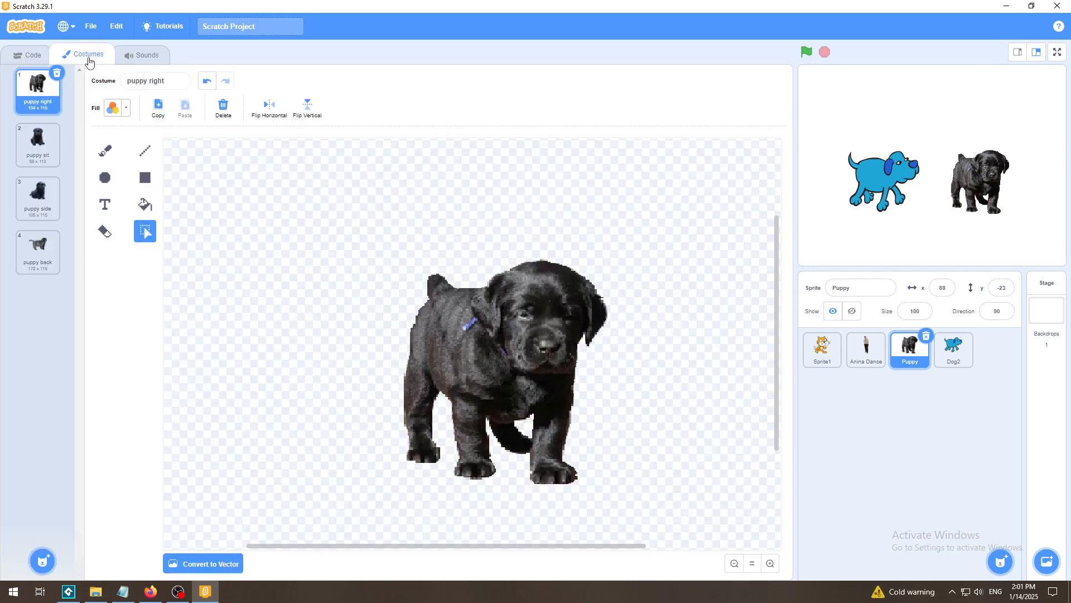
pyautogui.click(947, 324)
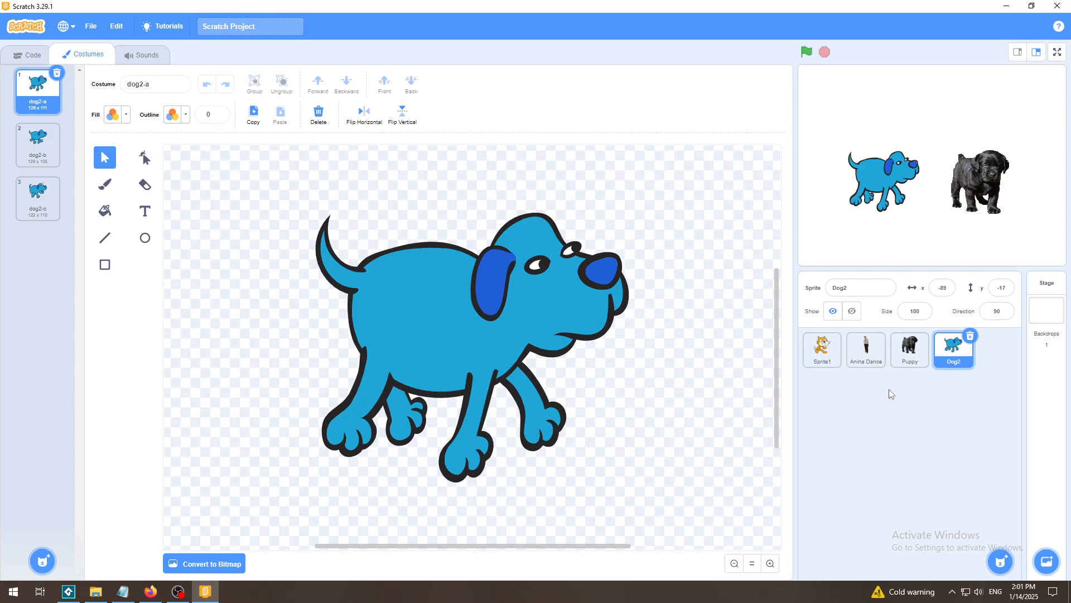
pyautogui.click(915, 350)
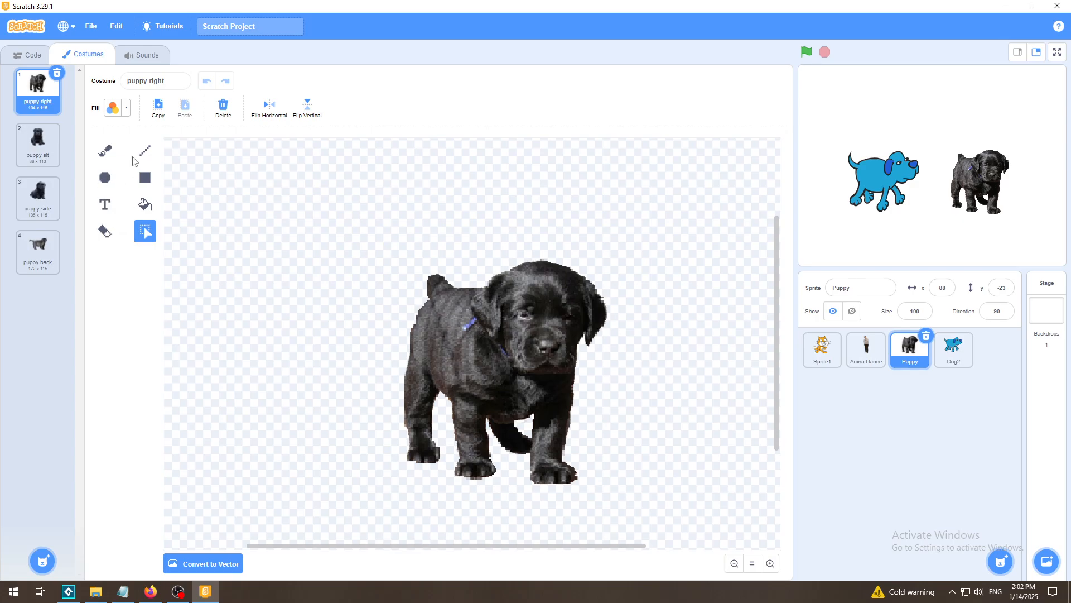
pyautogui.click(955, 359)
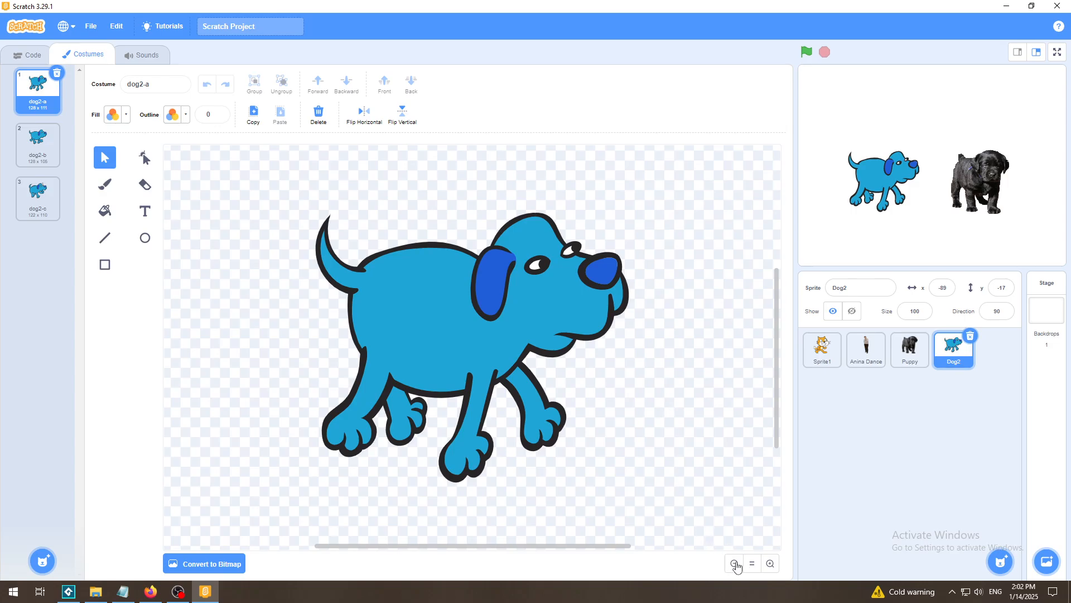
# Step: Group all parts of the dog2-a costume and select the grouped dog
pyautogui.click(734, 563)
pyautogui.click(734, 563)
pyautogui.click(735, 564)
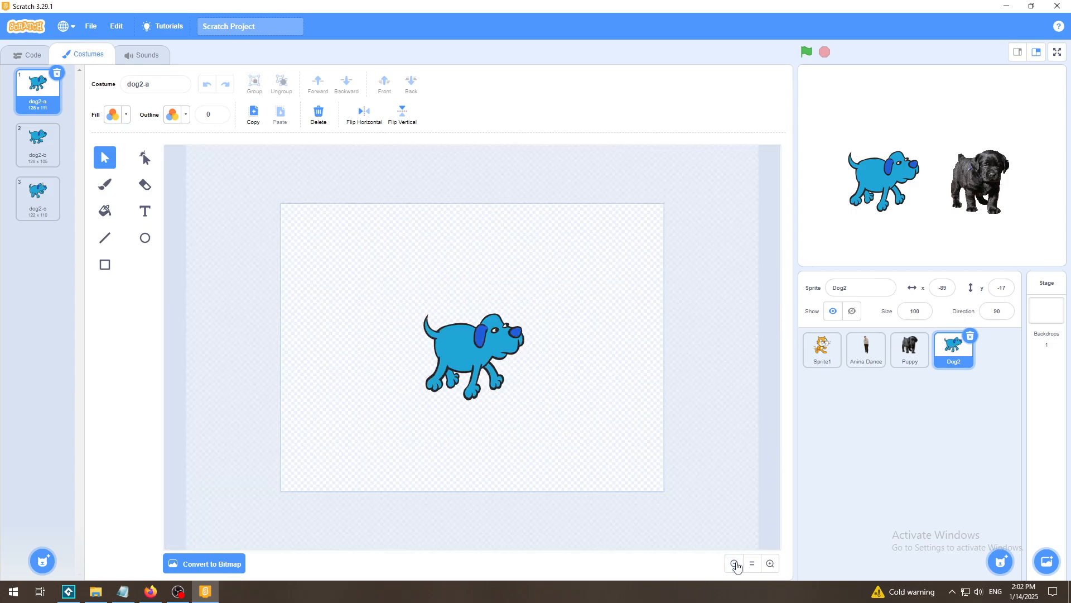
pyautogui.click(770, 564)
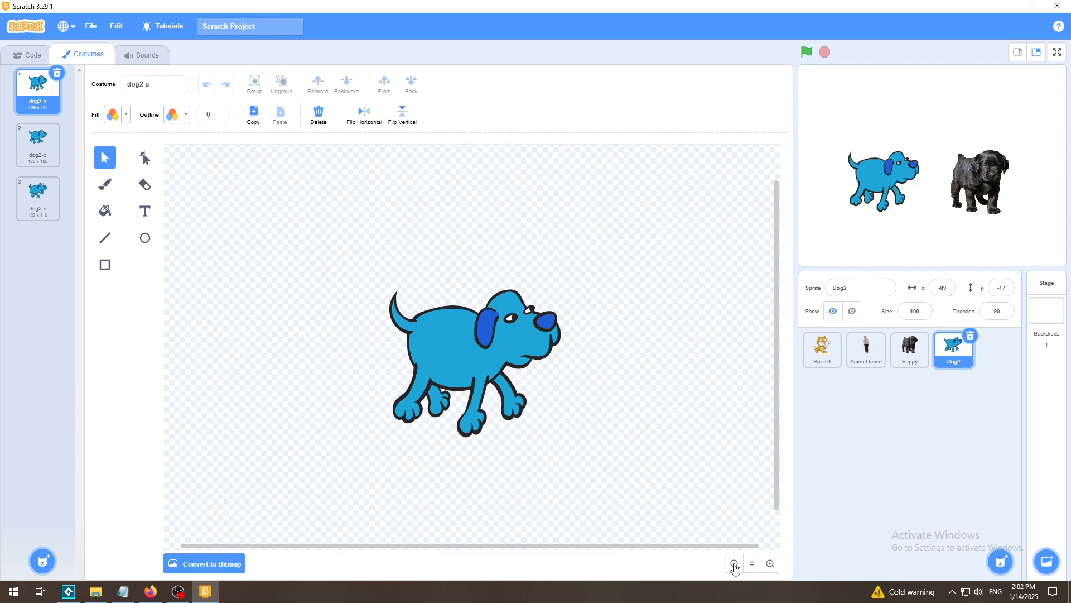
pyautogui.click(735, 564)
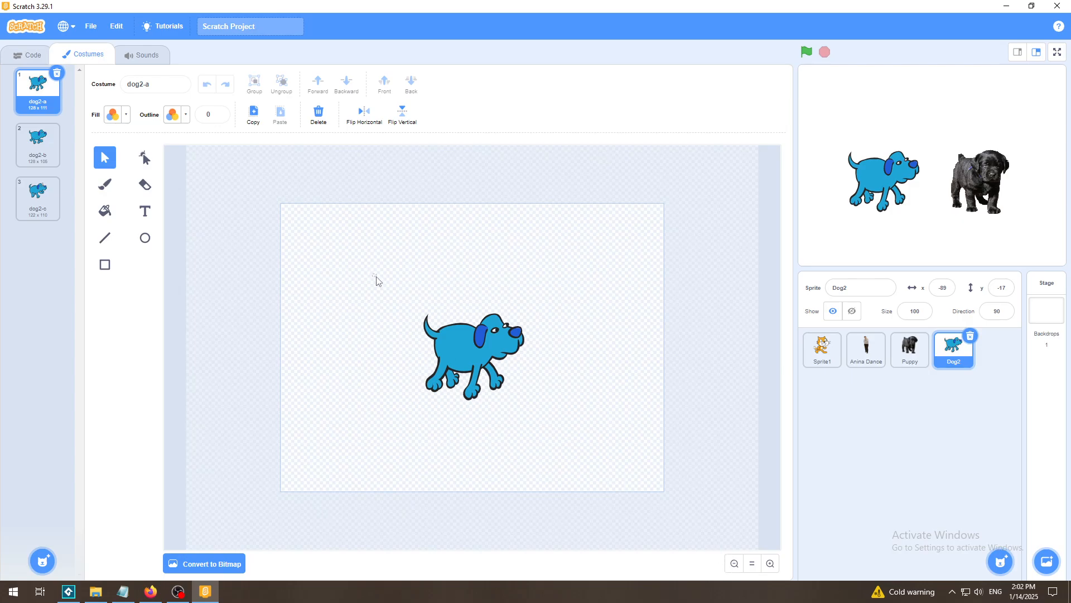
pyautogui.click(469, 352)
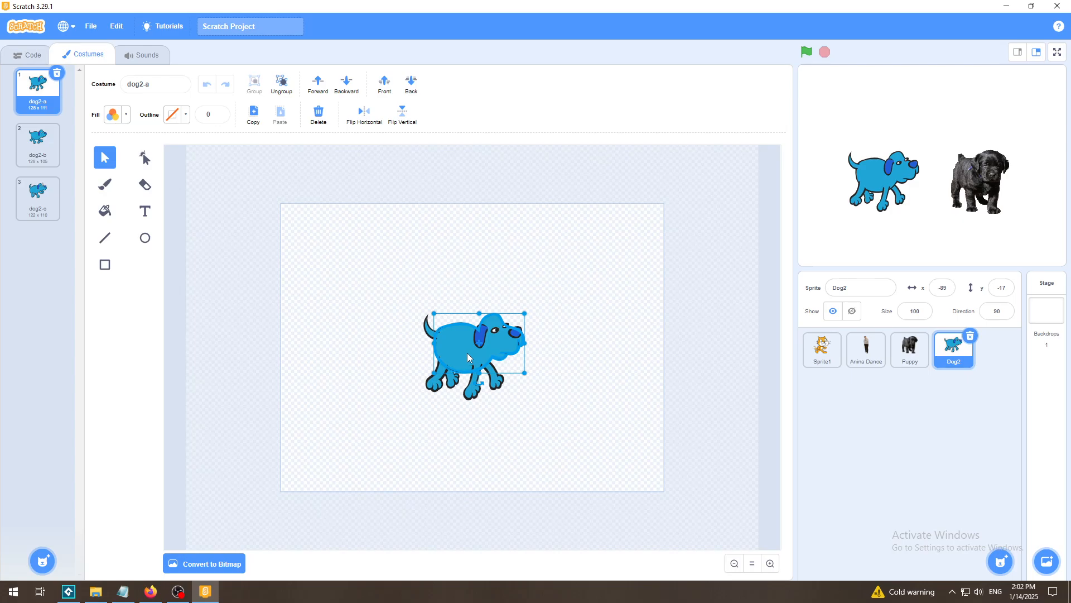
pyautogui.click(393, 308)
pyautogui.moveTo(398, 285); pyautogui.dragTo(558, 435)
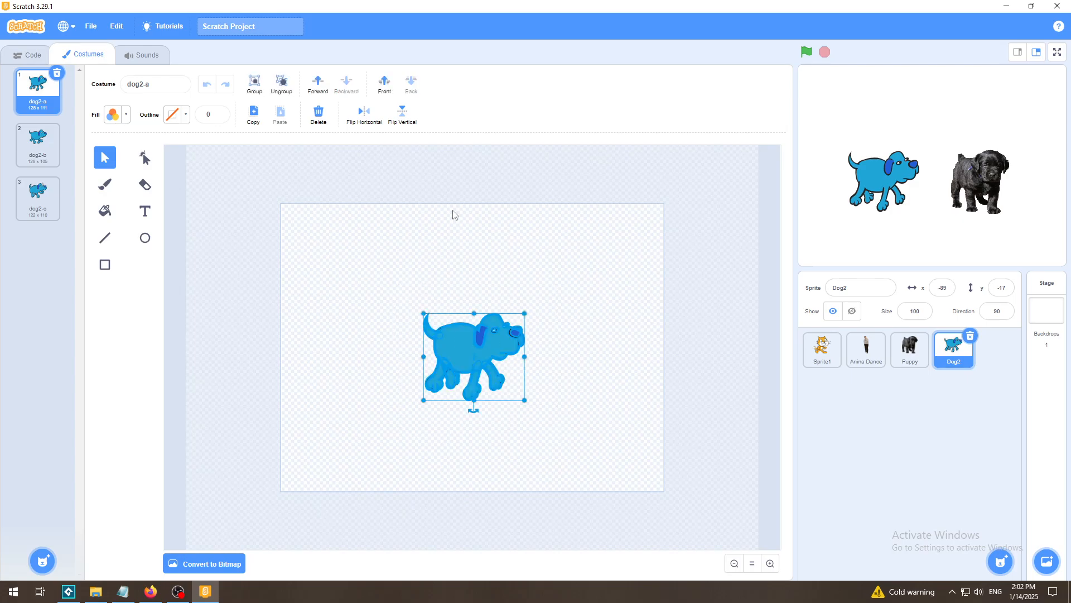
pyautogui.click(254, 84)
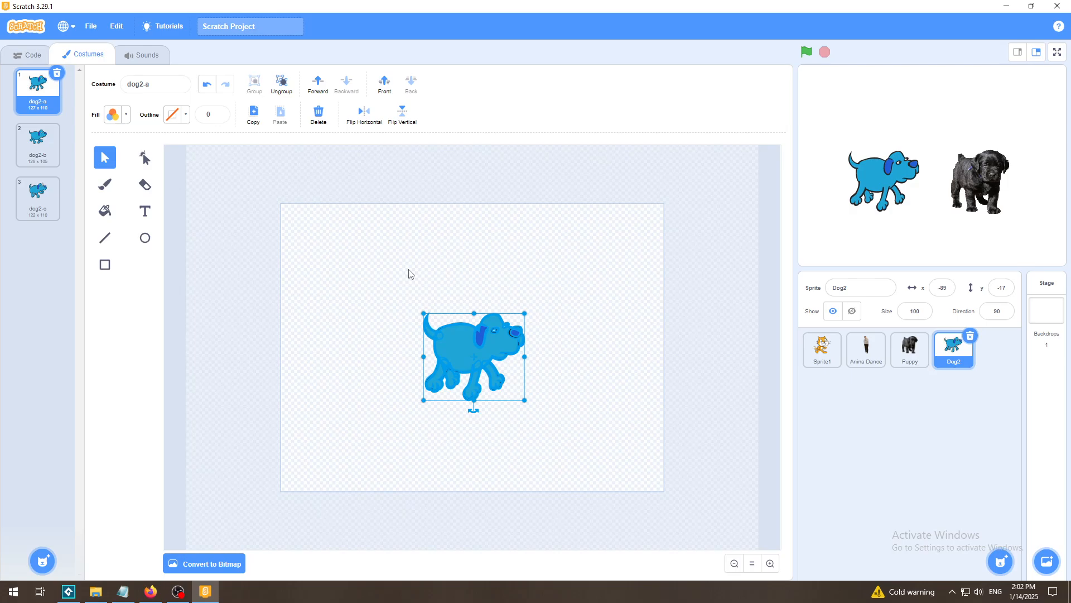
pyautogui.click(445, 284)
pyautogui.click(460, 349)
pyautogui.click(770, 563)
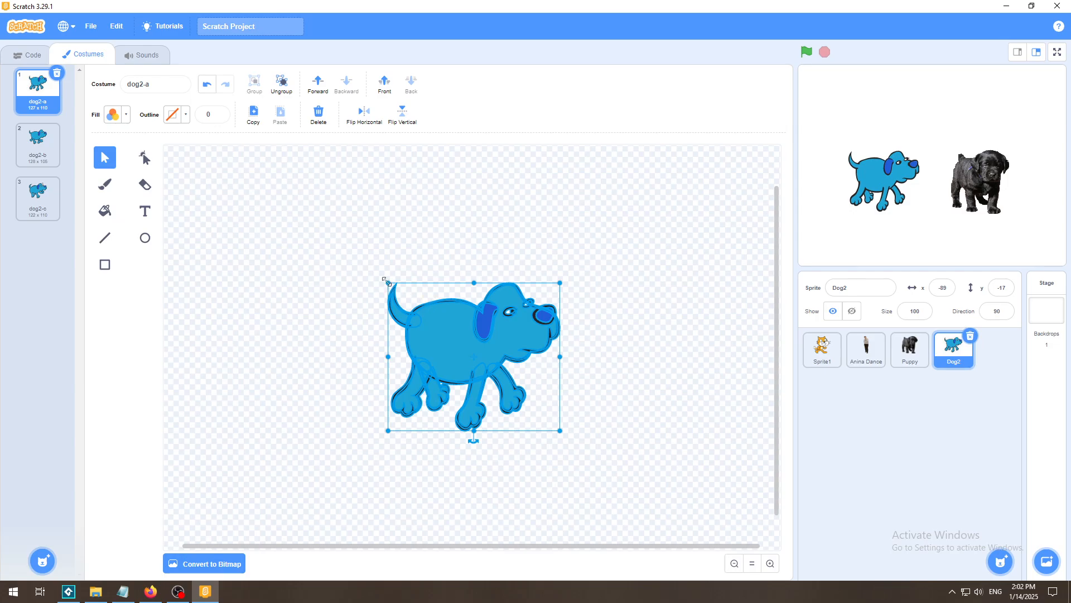
# Step: Enlarge the grouped dog in the dog2-a costume until it nearly fills the canvas height
pyautogui.moveTo(387, 281); pyautogui.dragTo(272, 183)
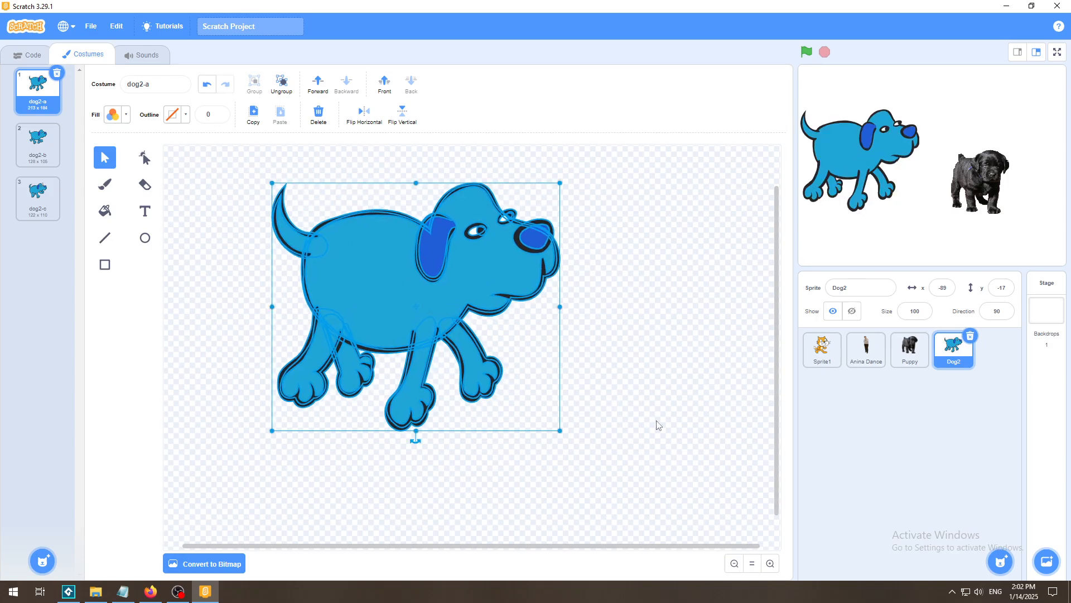
pyautogui.click(736, 566)
pyautogui.moveTo(524, 397); pyautogui.dragTo(633, 486)
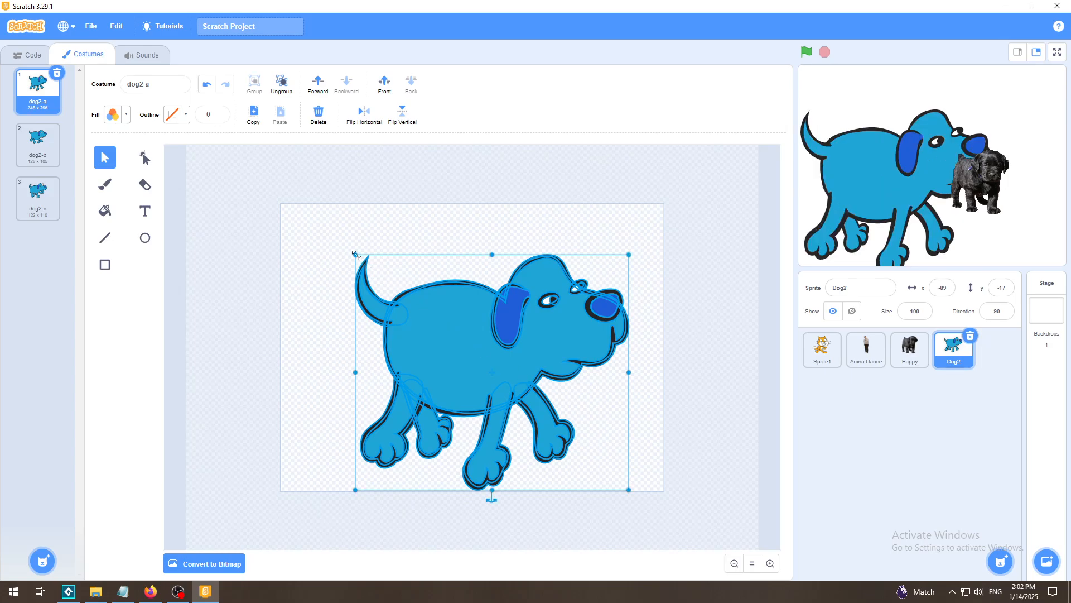
pyautogui.moveTo(355, 254); pyautogui.dragTo(301, 207)
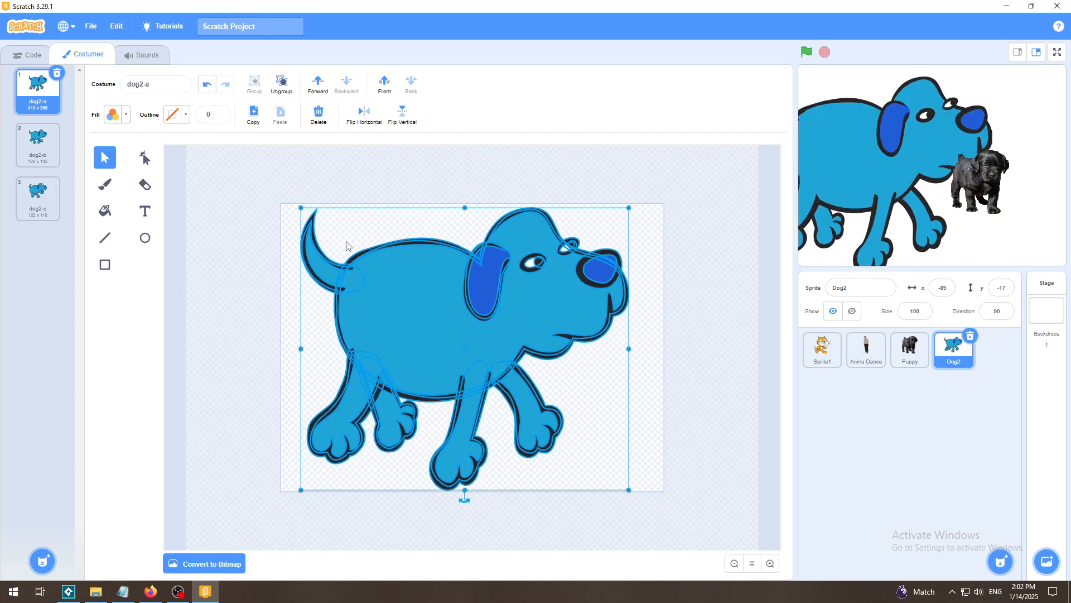
# Step: Inspect the enlarged Dog2 beside the Puppy in full screen, and centre the dog horizontally on its costume canvas
pyautogui.moveTo(419, 314); pyautogui.dragTo(405, 314)
pyautogui.click(1057, 52)
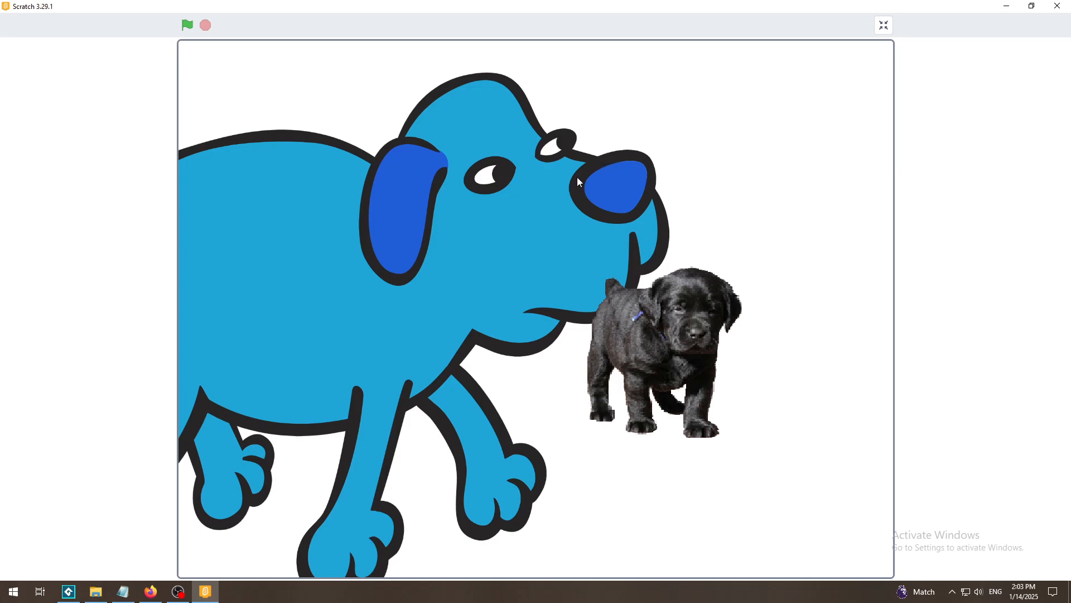
pyautogui.click(885, 27)
pyautogui.moveTo(506, 339); pyautogui.dragTo(534, 339)
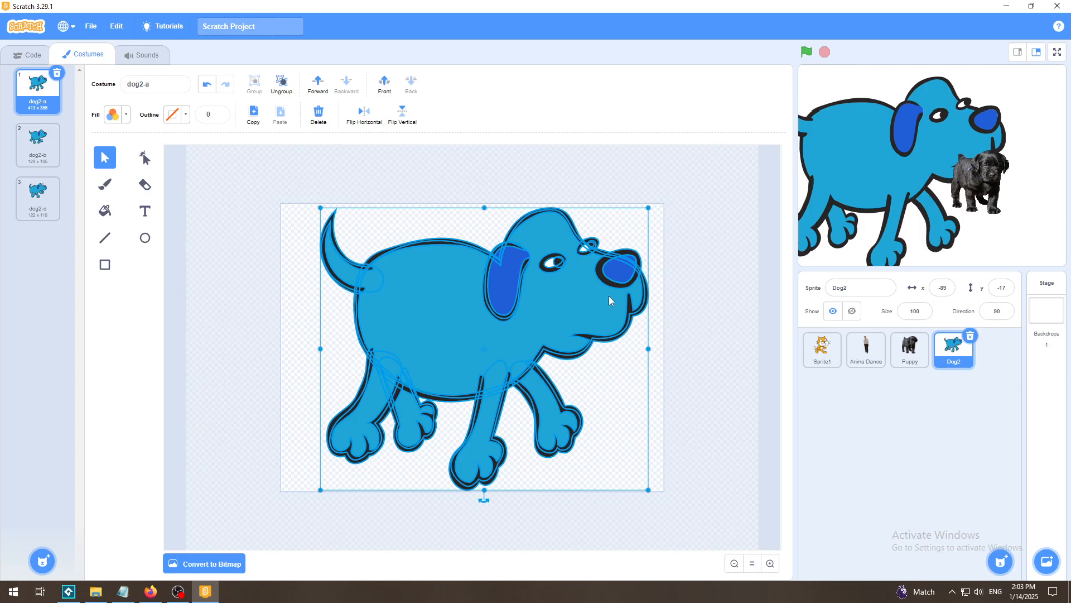
pyautogui.click(693, 189)
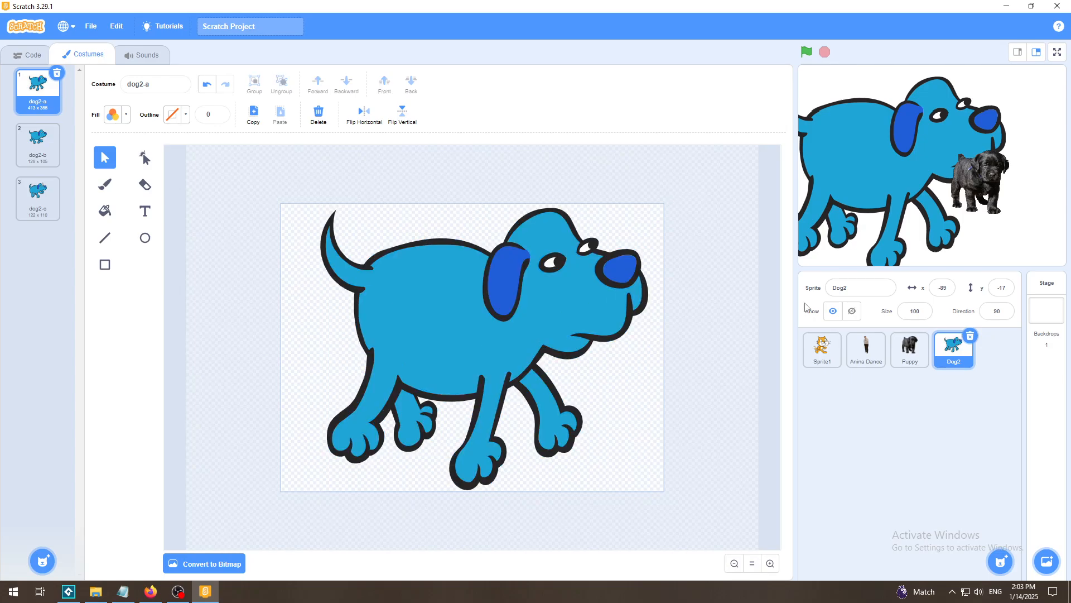
# Step: Move the Puppy sprite after Dog2 in the sprite list and open its puppy right costume
pyautogui.moveTo(904, 348); pyautogui.dragTo(910, 368)
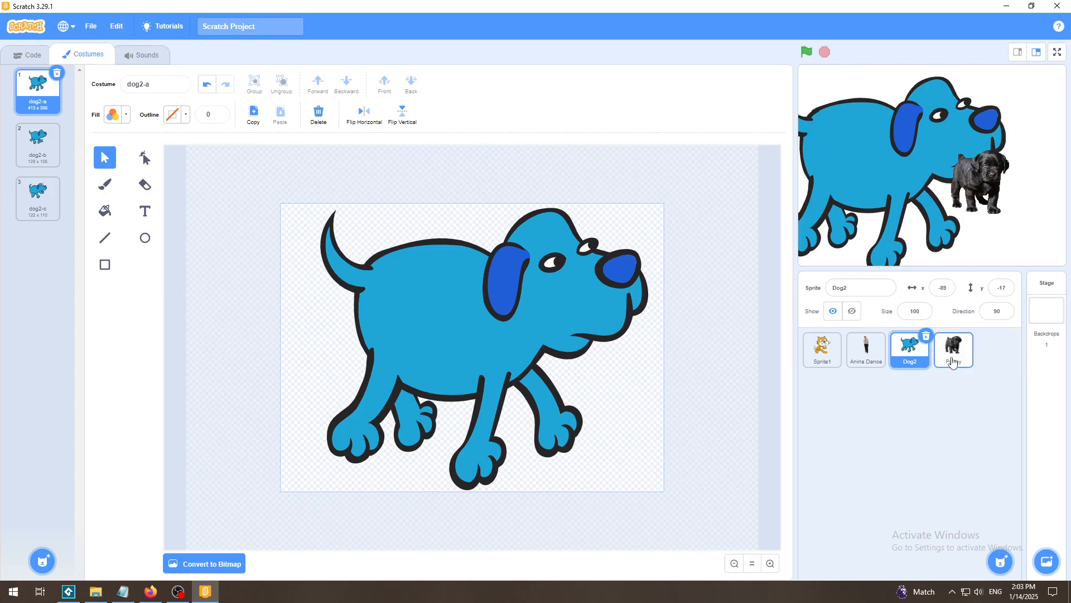
pyautogui.click(952, 358)
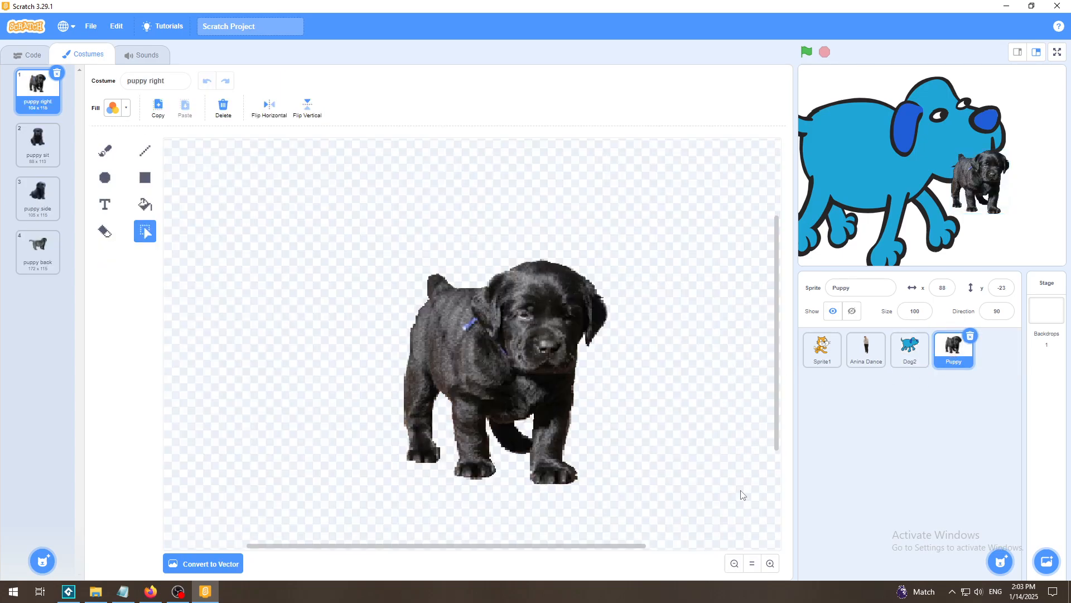
pyautogui.click(738, 565)
pyautogui.click(738, 565)
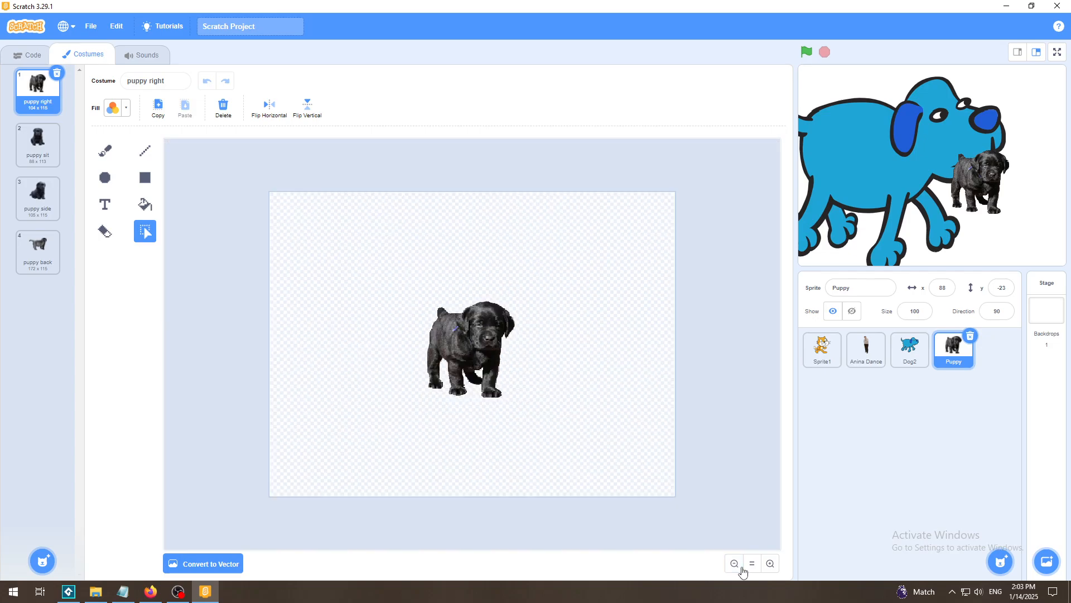
pyautogui.click(769, 564)
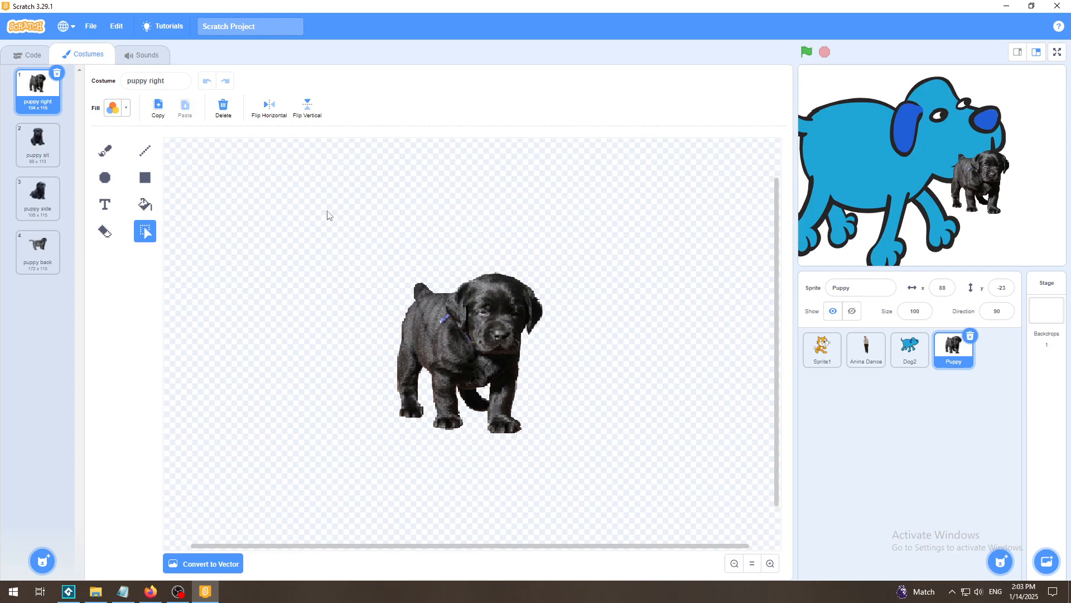
# Step: Select the whole puppy in the puppy right costume and repeatedly enlarge and reposition it until its pixelated head fills the canvas
pyautogui.moveTo(328, 211); pyautogui.dragTo(613, 481)
pyautogui.click(735, 563)
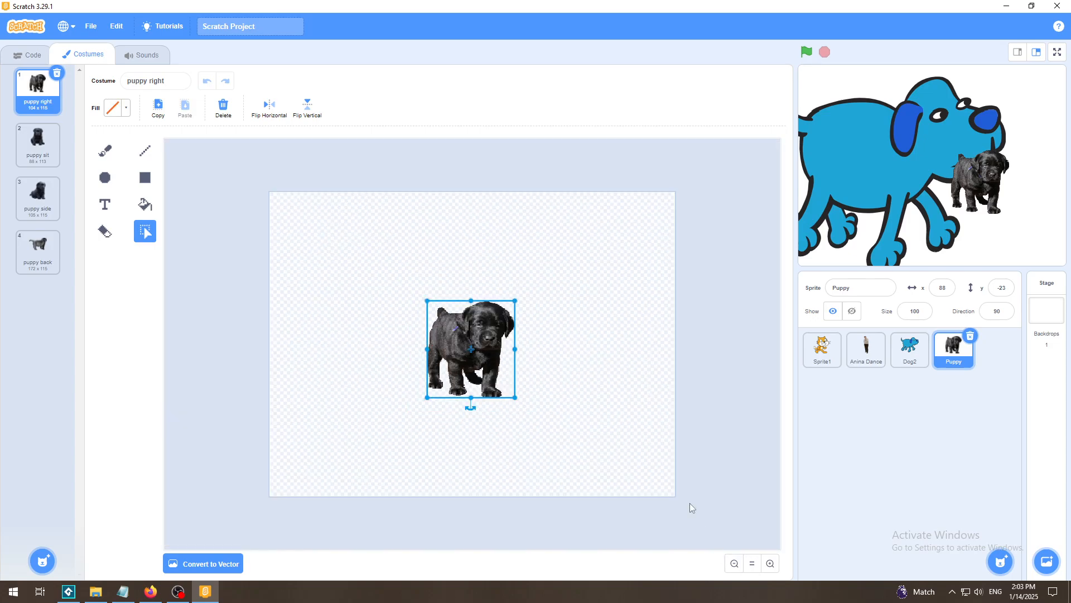
pyautogui.moveTo(516, 300); pyautogui.dragTo(671, 217)
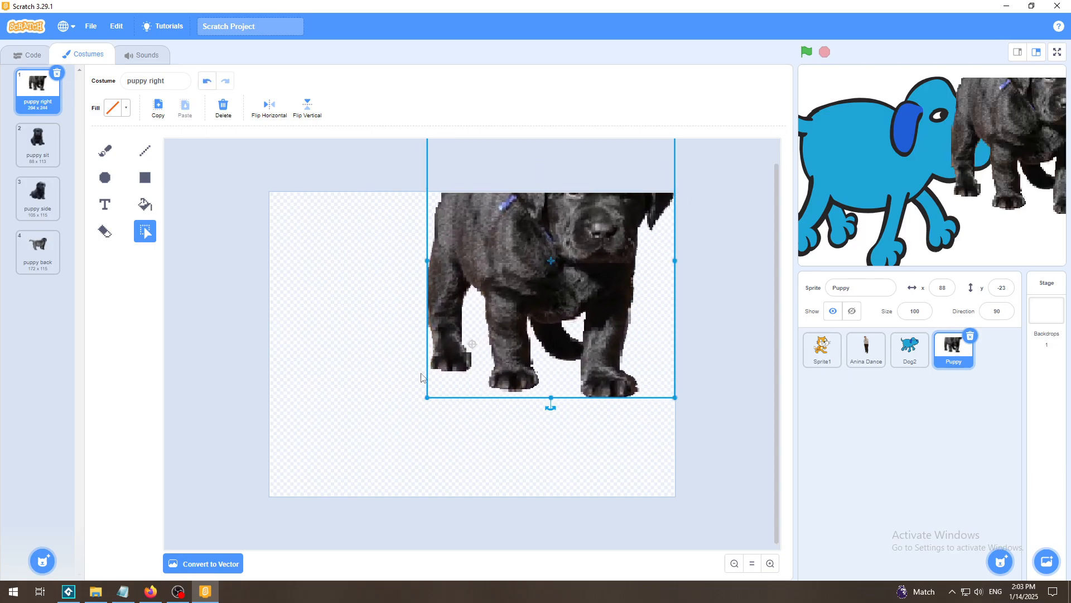
pyautogui.moveTo(427, 396); pyautogui.dragTo(318, 519)
pyautogui.moveTo(465, 296); pyautogui.dragTo(364, 468)
pyautogui.moveTo(583, 294); pyautogui.dragTo(667, 201)
pyautogui.moveTo(546, 264); pyautogui.dragTo(450, 385)
pyautogui.moveTo(572, 321); pyautogui.dragTo(670, 212)
pyautogui.moveTo(524, 271); pyautogui.dragTo(454, 319)
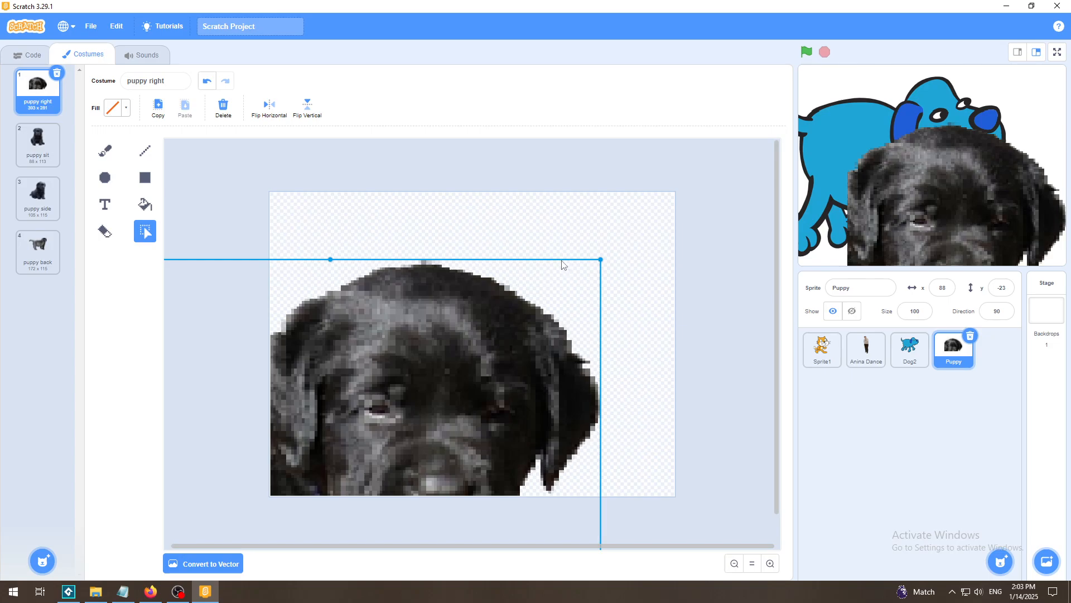
pyautogui.moveTo(601, 260); pyautogui.dragTo(663, 214)
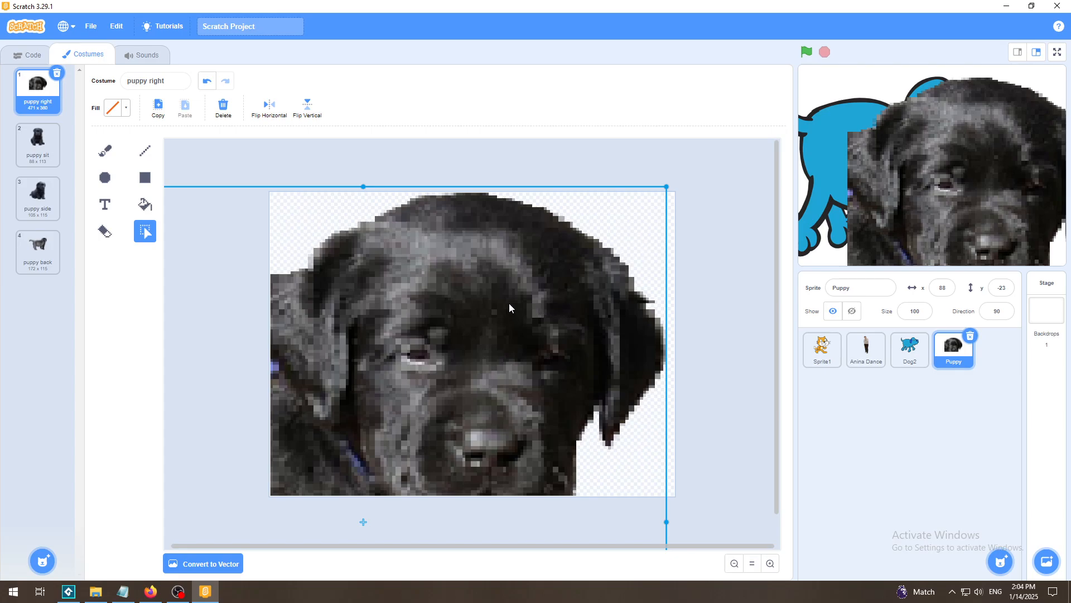
pyautogui.moveTo(667, 188); pyautogui.dragTo(725, 161)
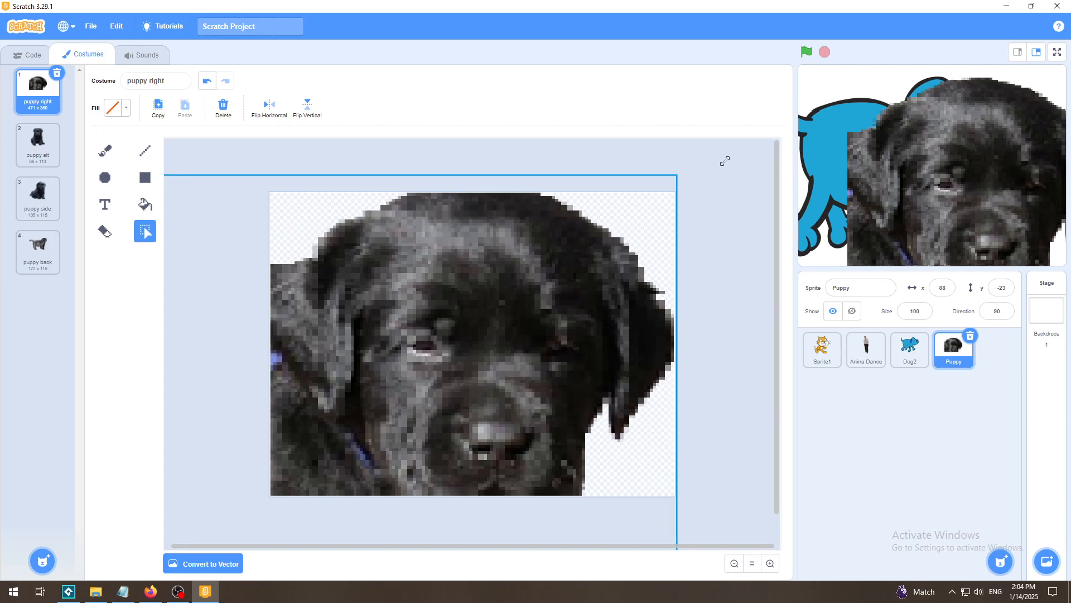
pyautogui.moveTo(507, 338); pyautogui.dragTo(395, 411)
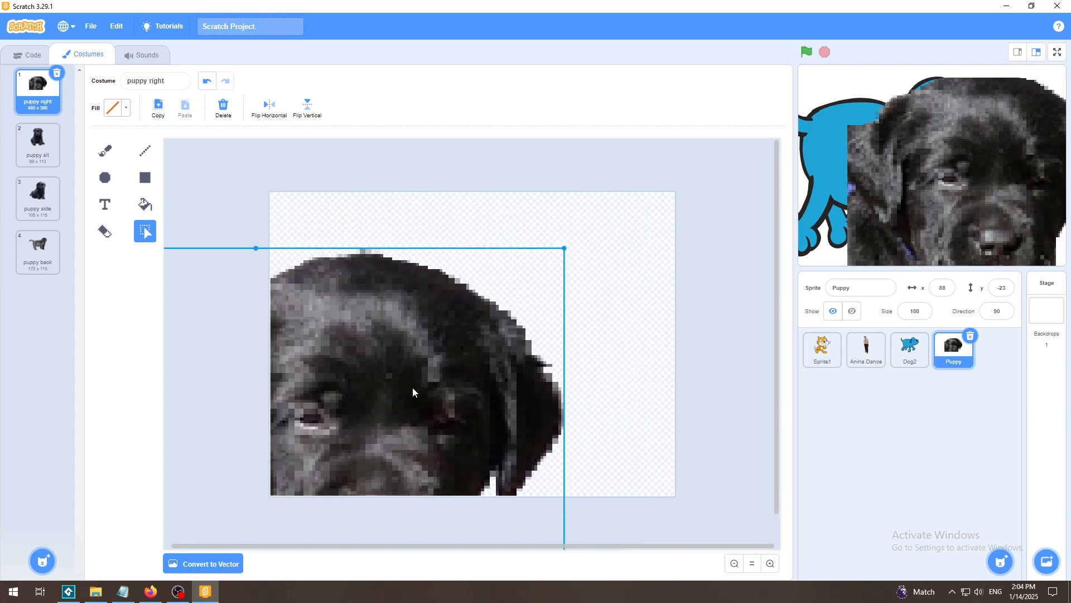
pyautogui.moveTo(563, 249); pyautogui.dragTo(698, 175)
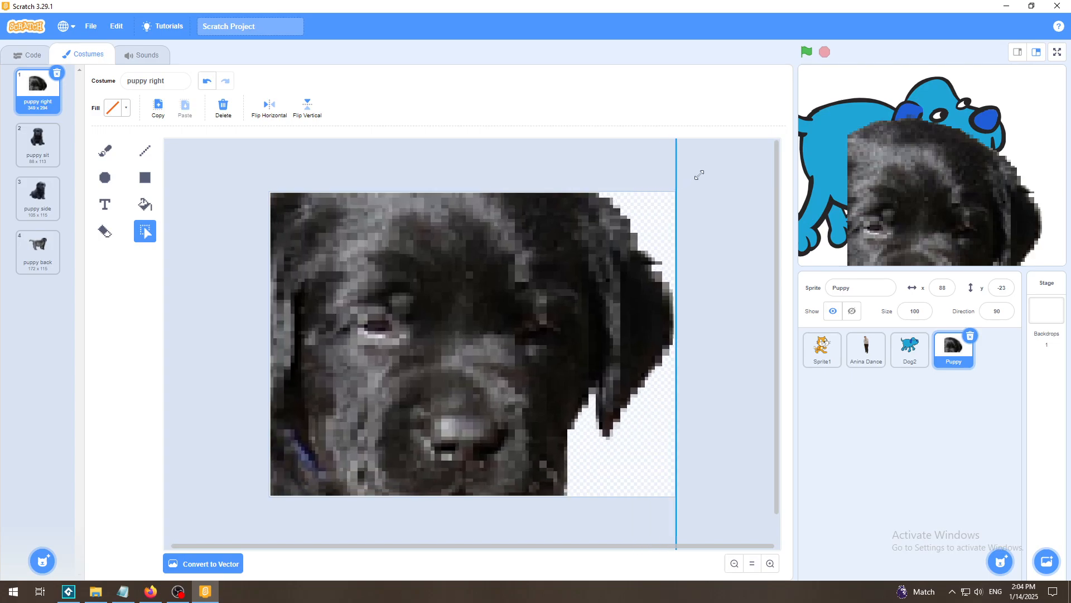
pyautogui.moveTo(439, 370); pyautogui.dragTo(383, 479)
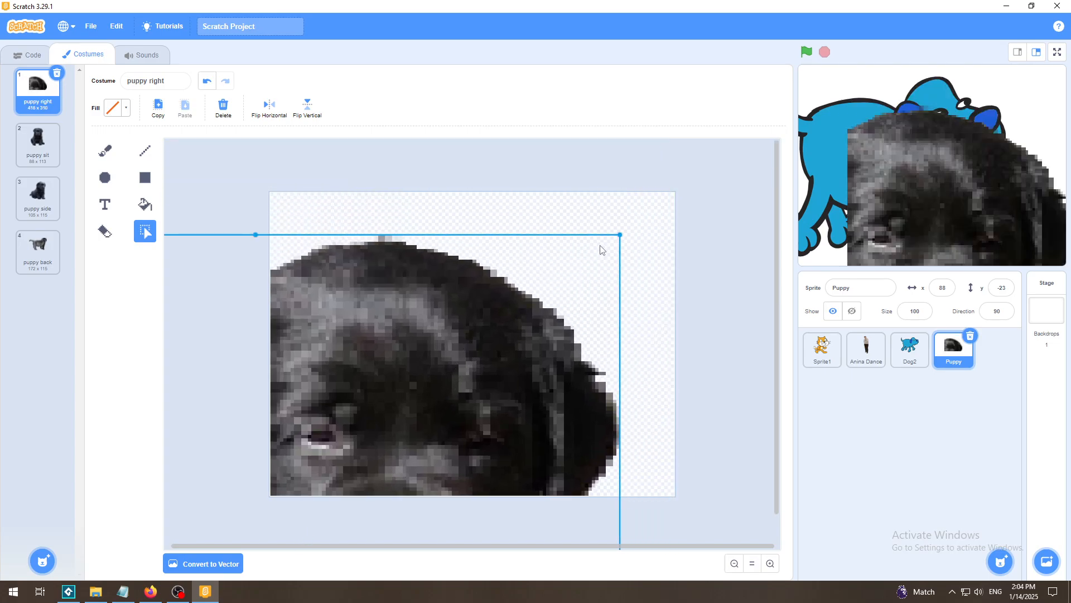
pyautogui.moveTo(620, 235); pyautogui.dragTo(720, 180)
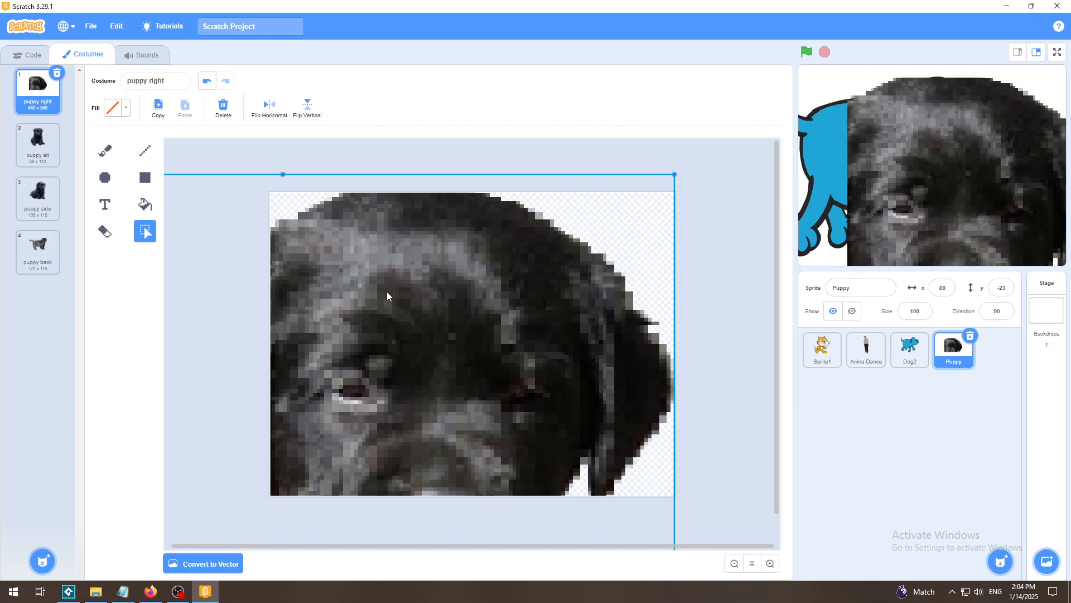
pyautogui.moveTo(387, 296); pyautogui.dragTo(424, 378)
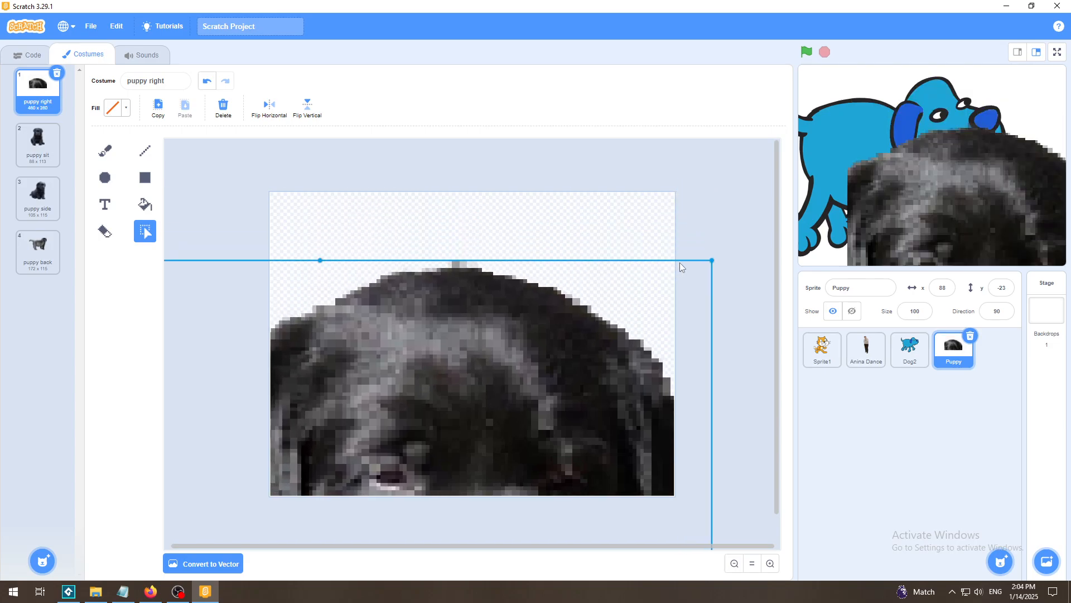
pyautogui.moveTo(714, 260); pyautogui.dragTo(764, 203)
pyautogui.moveTo(460, 304); pyautogui.dragTo(376, 330)
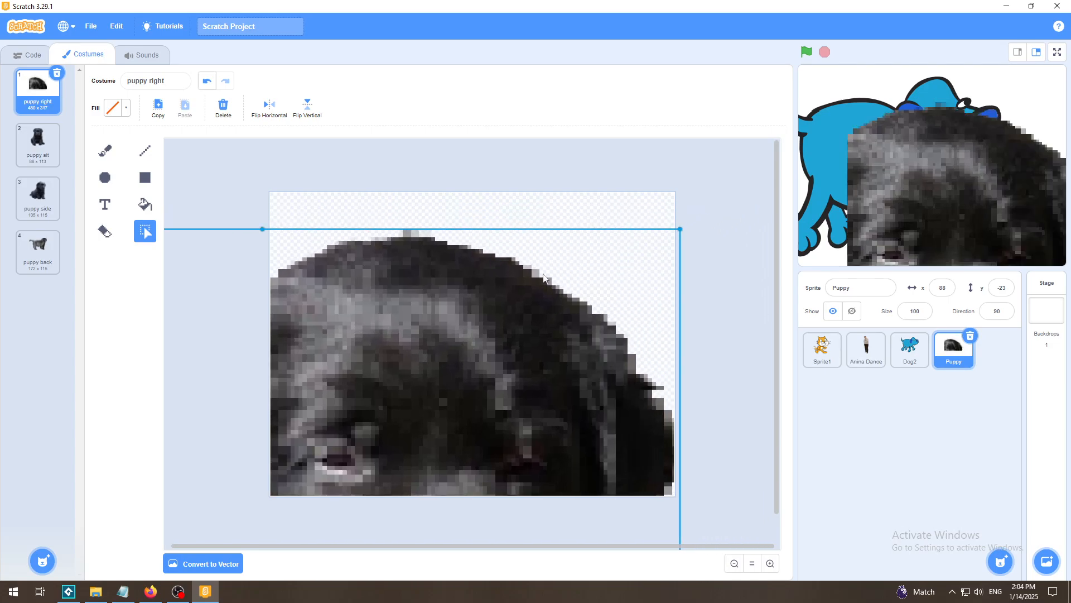
pyautogui.moveTo(682, 227); pyautogui.dragTo(740, 176)
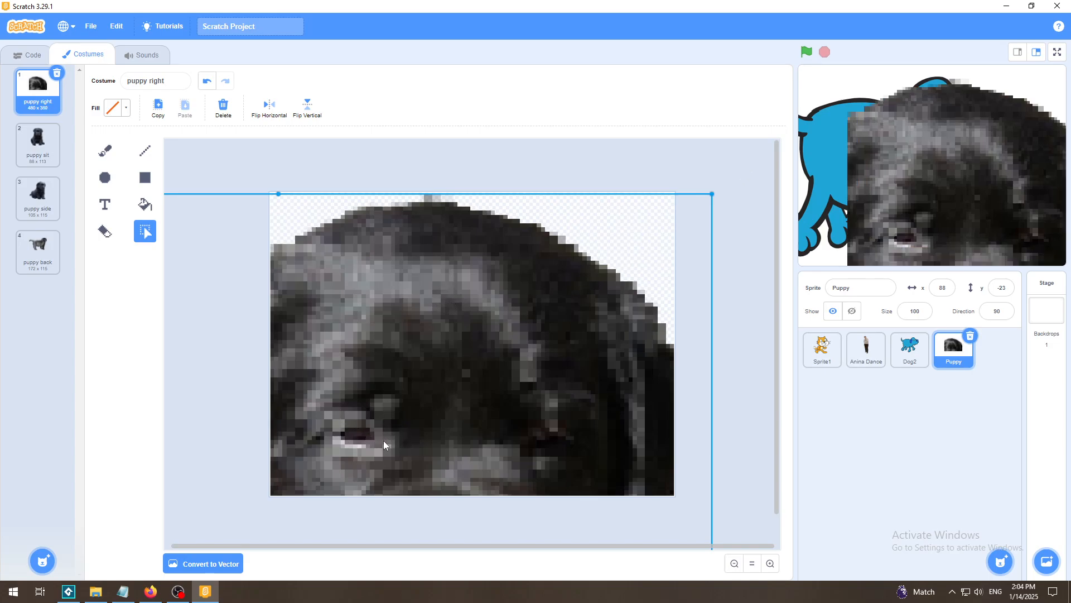
pyautogui.moveTo(711, 194); pyautogui.dragTo(731, 181)
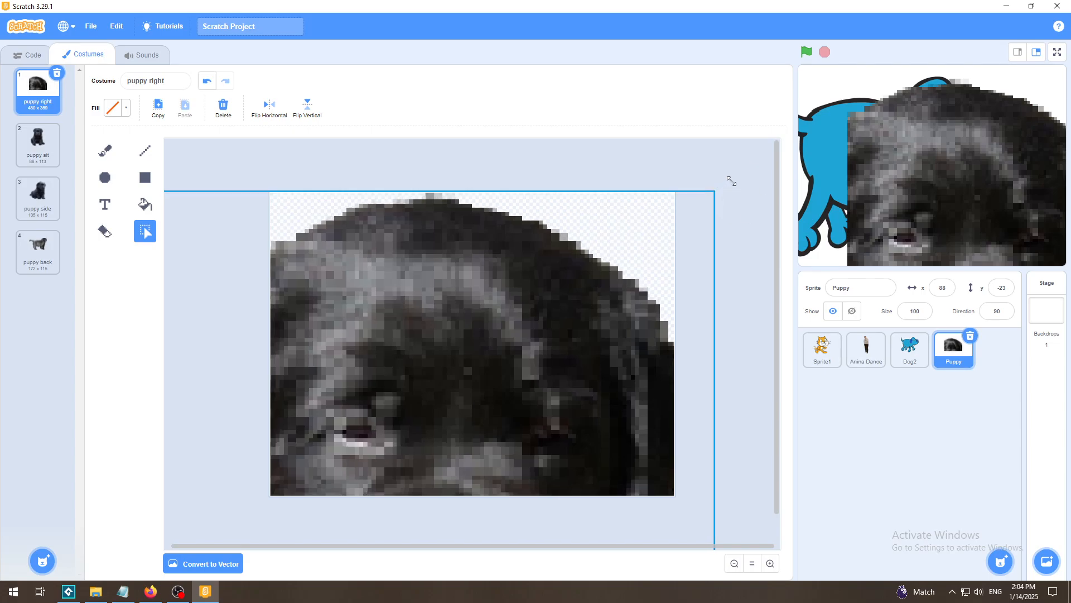
pyautogui.click(603, 156)
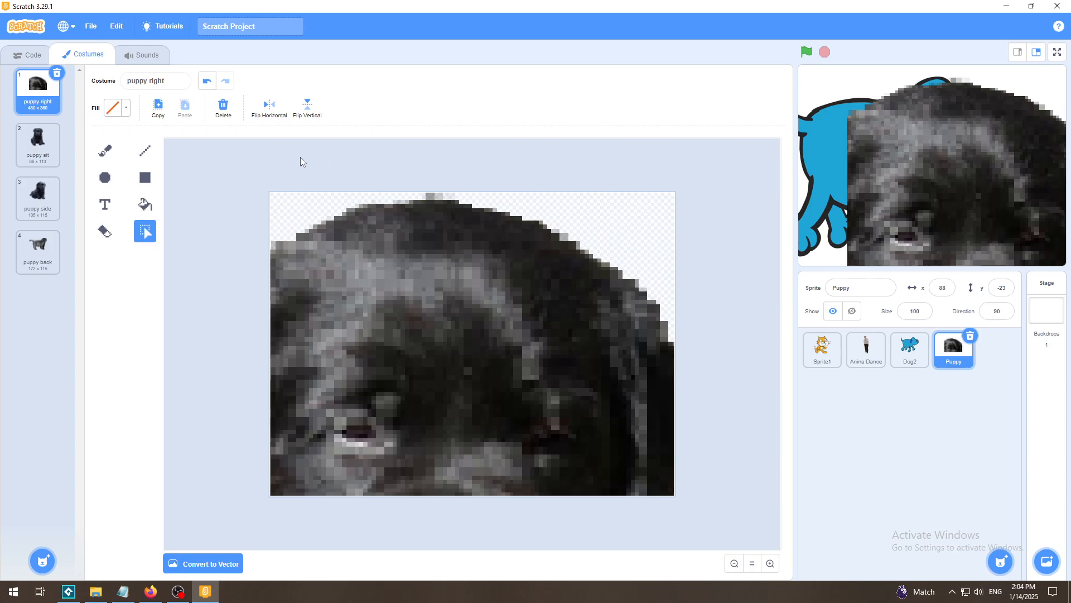
# Step: Undo all the enlargements and moves made to the puppy right costume
pyautogui.click(207, 81)
pyautogui.click(207, 81)
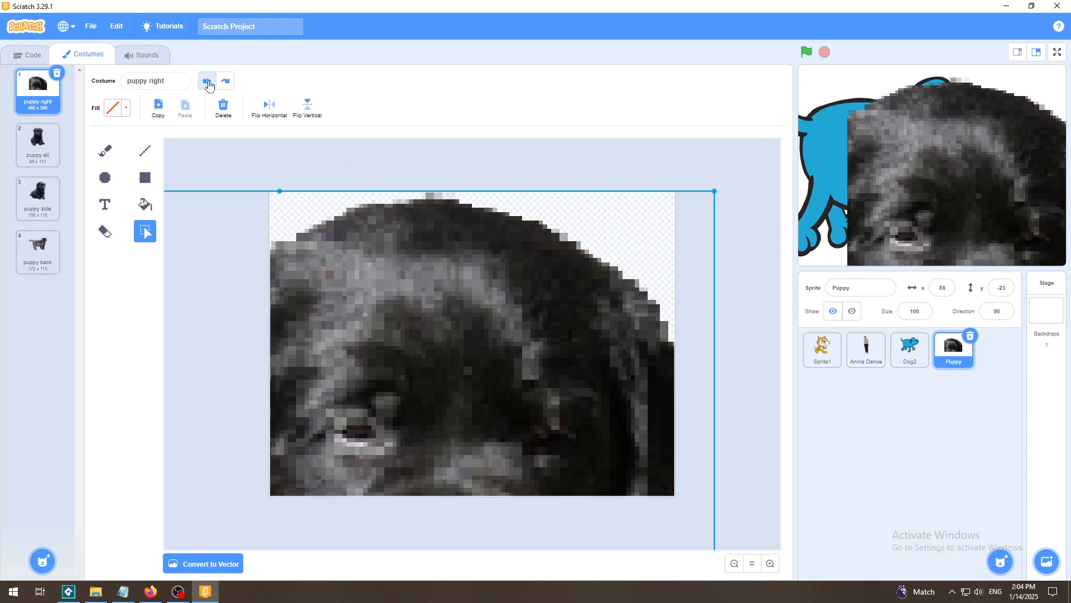
pyautogui.click(207, 81)
pyautogui.click(207, 82)
pyautogui.click(207, 82)
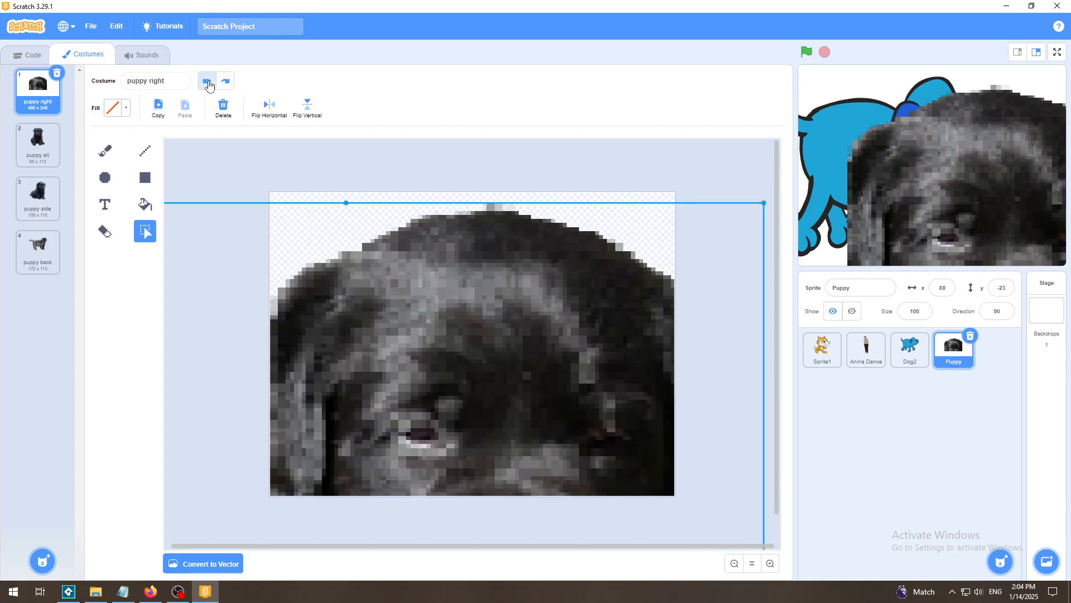
pyautogui.click(207, 82)
pyautogui.click(207, 81)
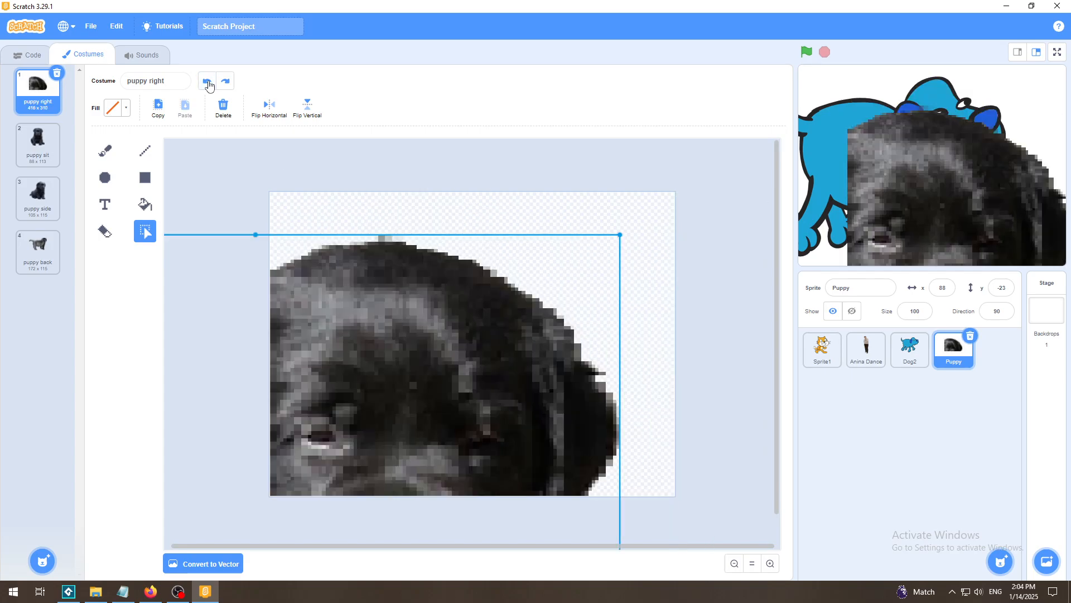
pyautogui.click(207, 82)
pyautogui.click(207, 81)
pyautogui.click(207, 81)
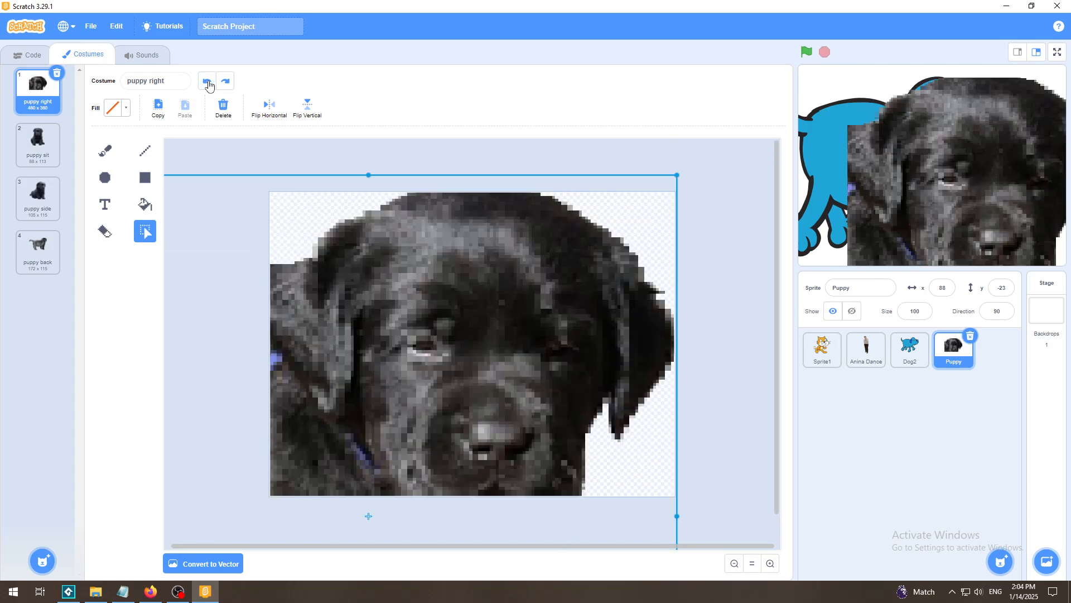
pyautogui.click(207, 81)
pyautogui.click(207, 82)
pyautogui.click(207, 81)
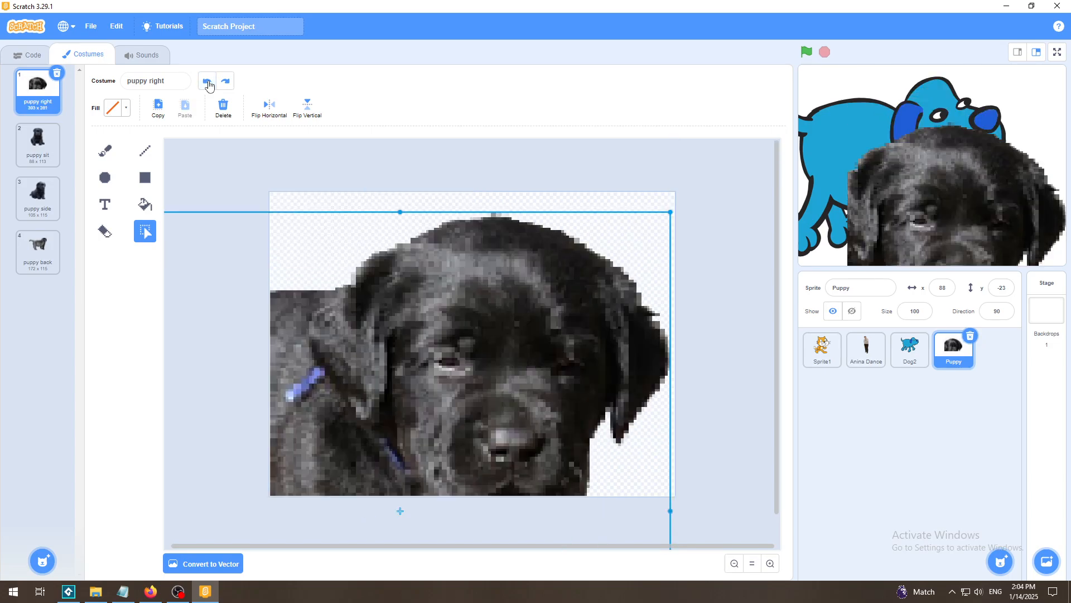
pyautogui.click(207, 82)
pyautogui.click(207, 82)
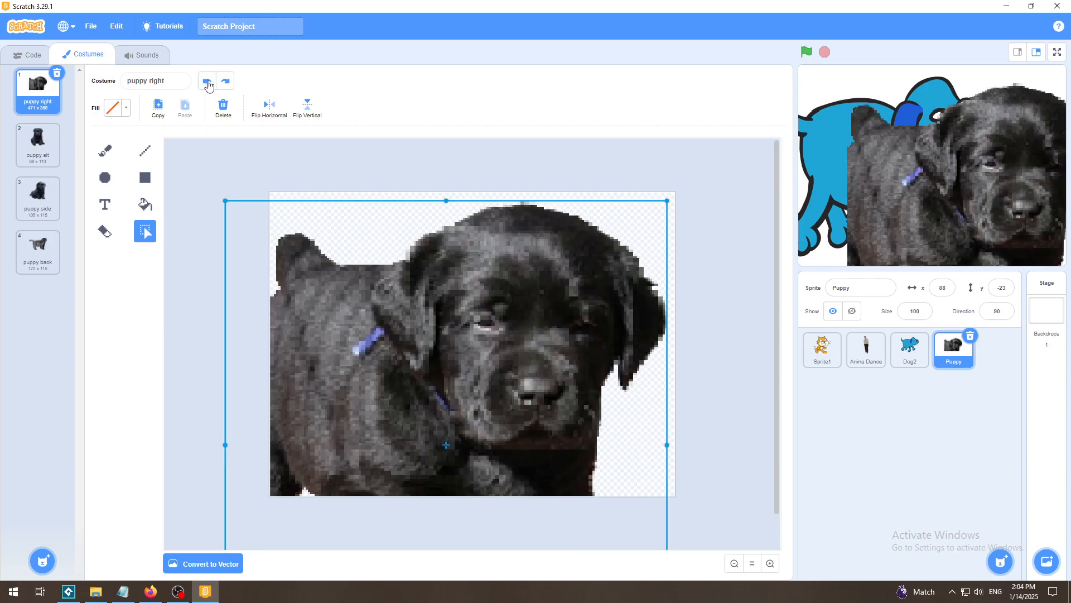
pyautogui.click(207, 81)
pyautogui.click(207, 82)
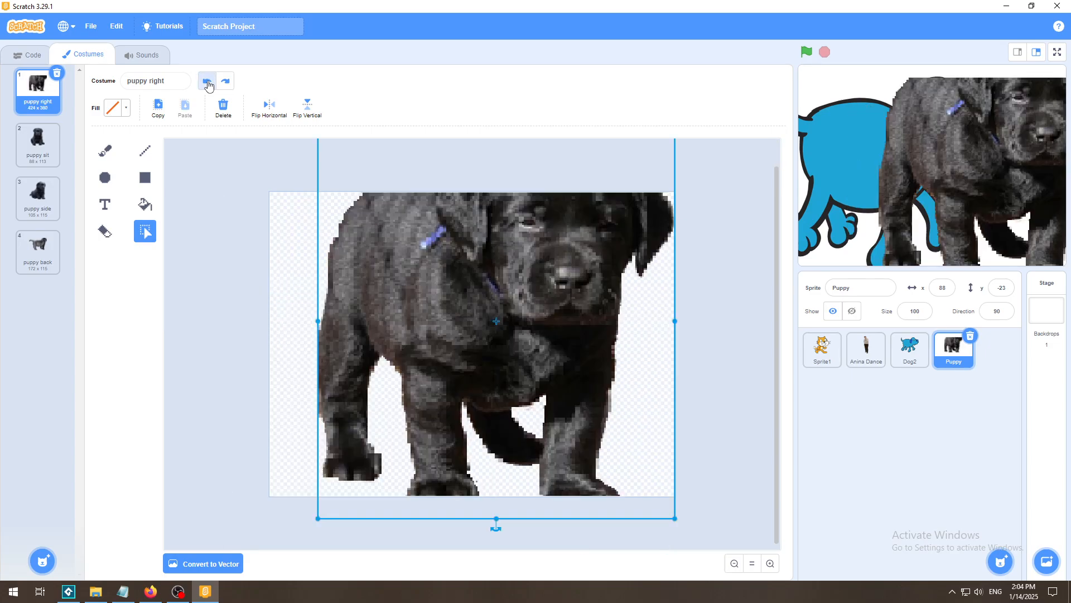
pyautogui.click(207, 81)
pyautogui.click(207, 82)
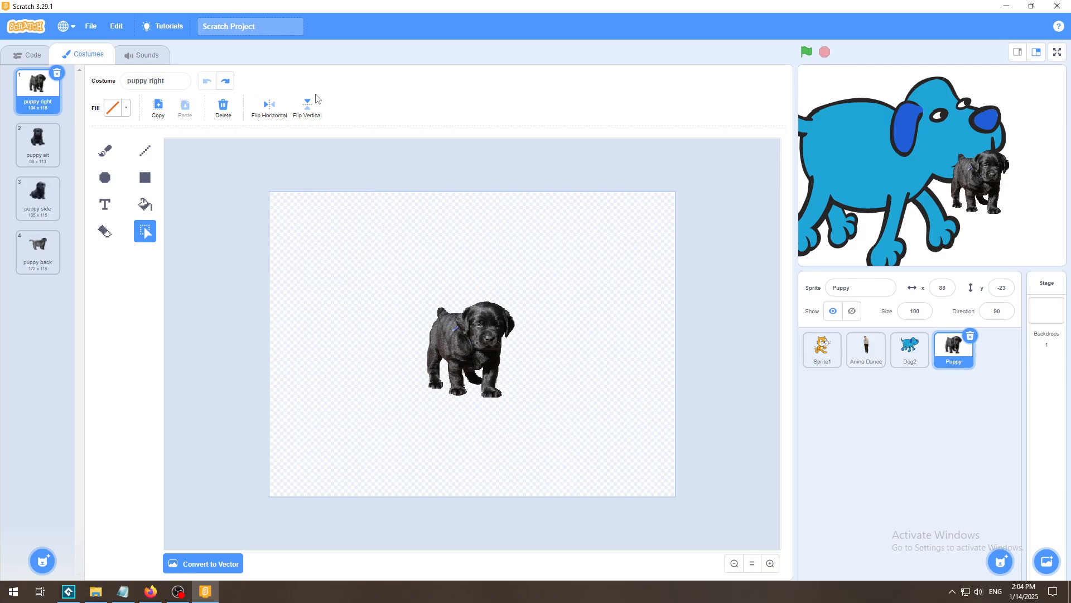
# Step: Hide the Puppy sprite, and switch Dog2 to hidden and back to shown on the stage
pyautogui.click(852, 313)
pyautogui.click(910, 347)
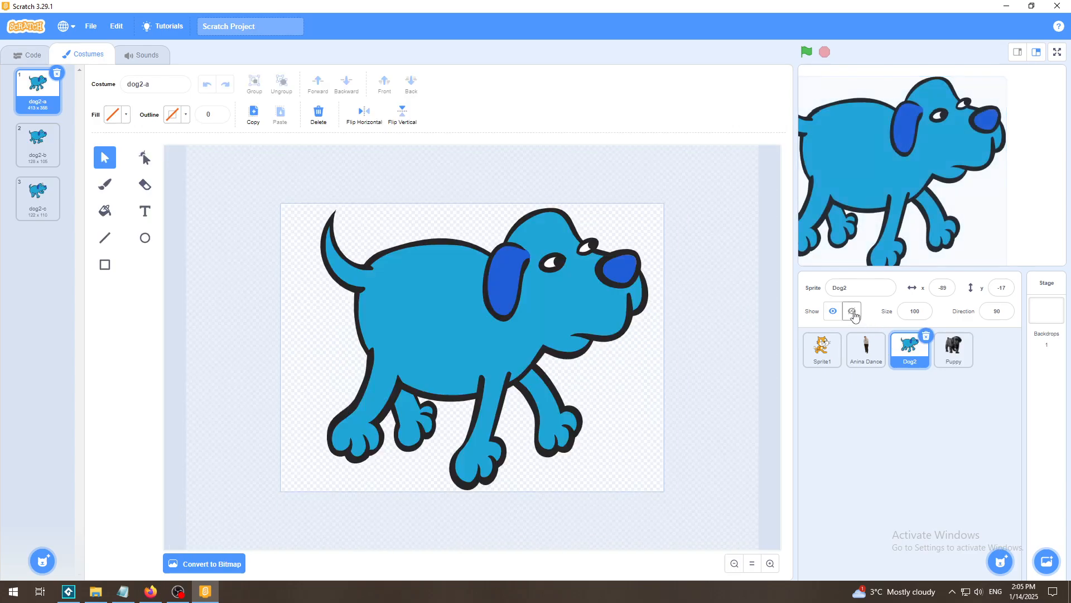
pyautogui.click(851, 311)
pyautogui.click(880, 352)
pyautogui.click(909, 347)
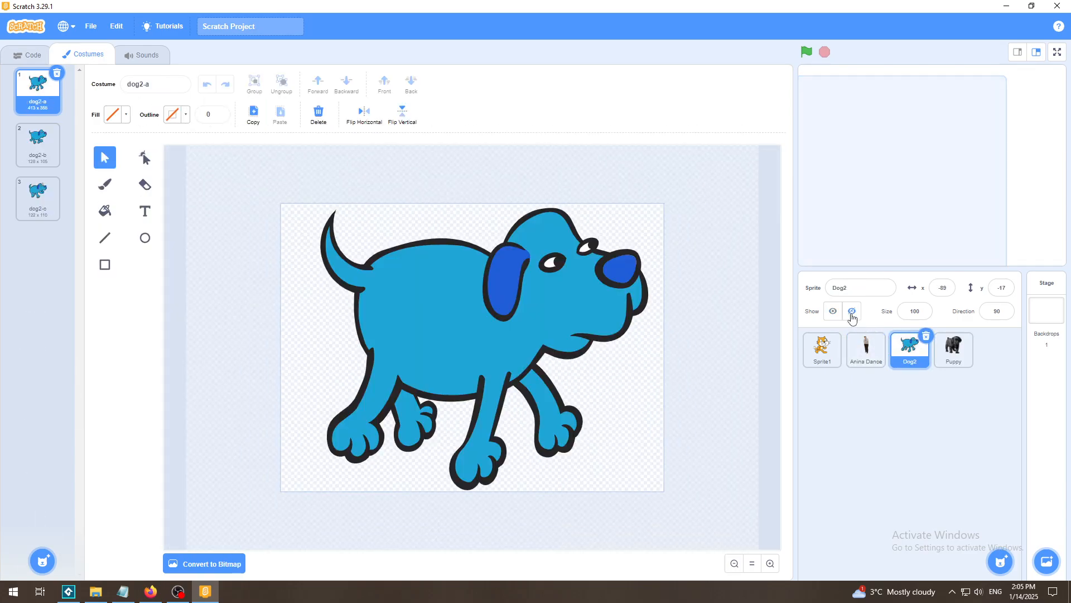
pyautogui.click(836, 312)
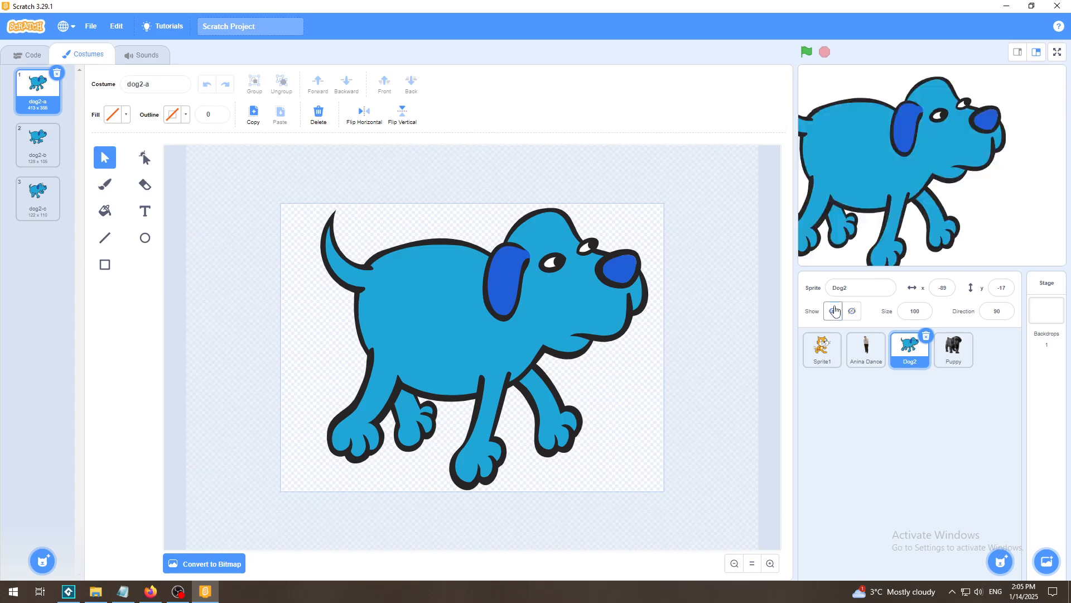
# Step: Hide the Anina Dance and Dog2 sprites, and show Anina Dance again on the stage
pyautogui.click(866, 349)
pyautogui.click(852, 311)
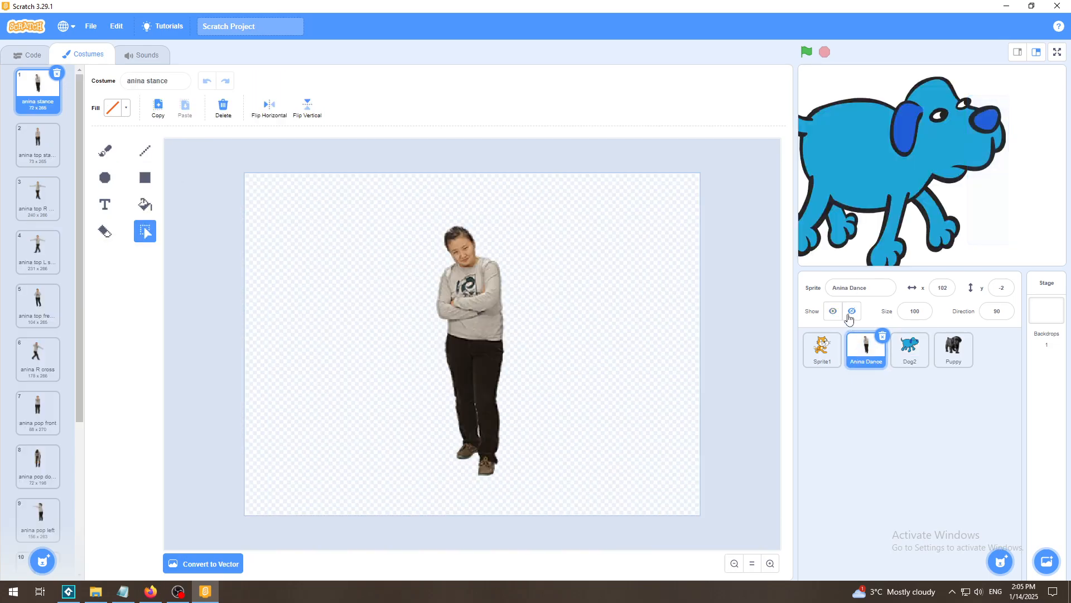
pyautogui.click(910, 349)
pyautogui.click(852, 312)
pyautogui.click(866, 349)
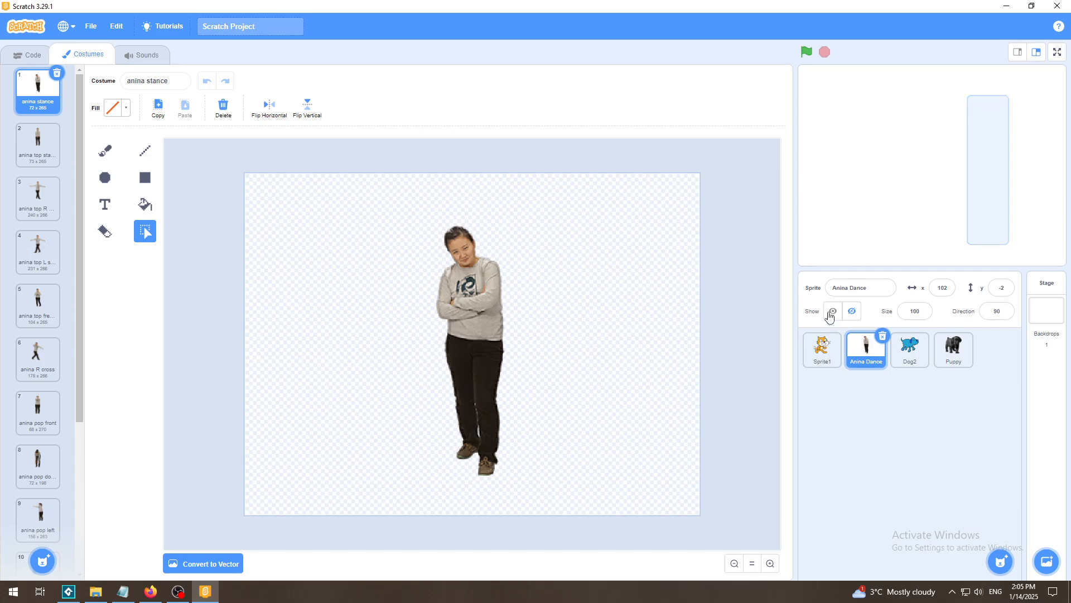
pyautogui.click(831, 312)
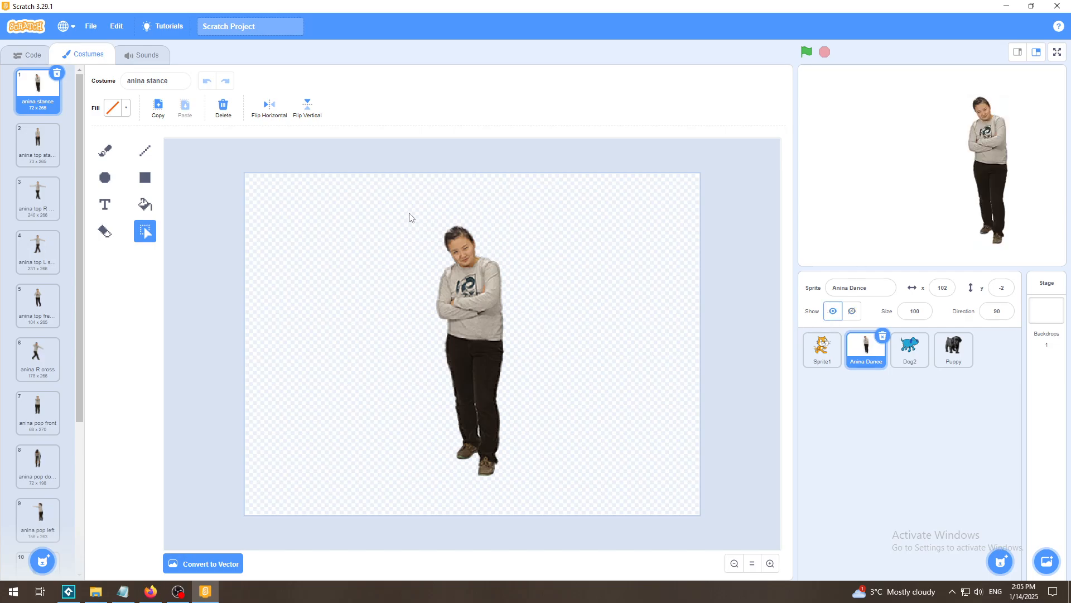
# Step: Select the whole figure in the anina stance costume, enlarge it, and move it down until the head is on the canvas
pyautogui.moveTo(409, 214); pyautogui.dragTo(578, 499)
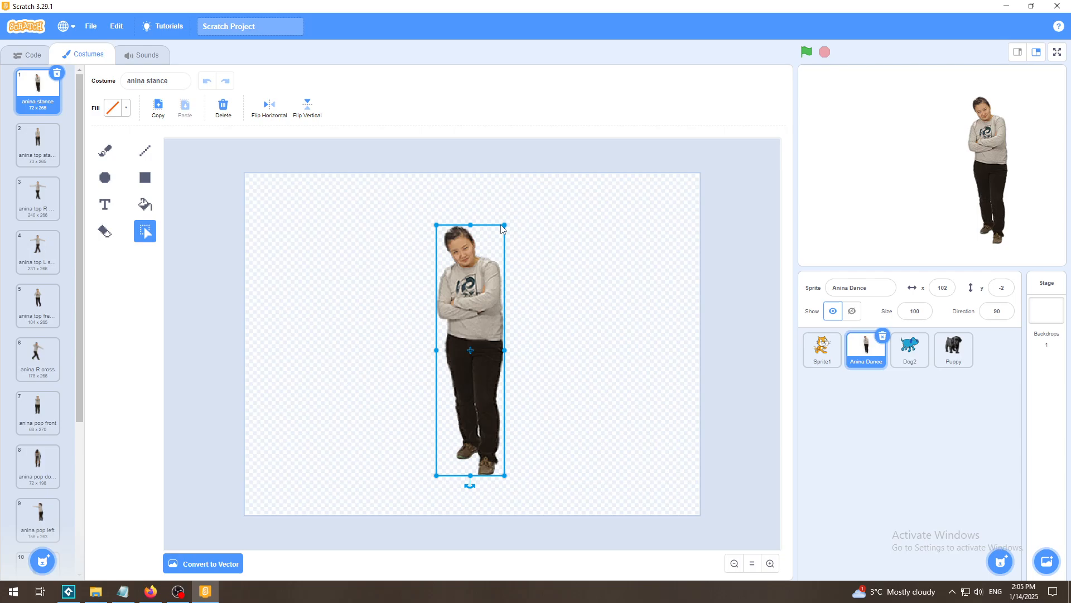
pyautogui.moveTo(505, 227); pyautogui.dragTo(779, 139)
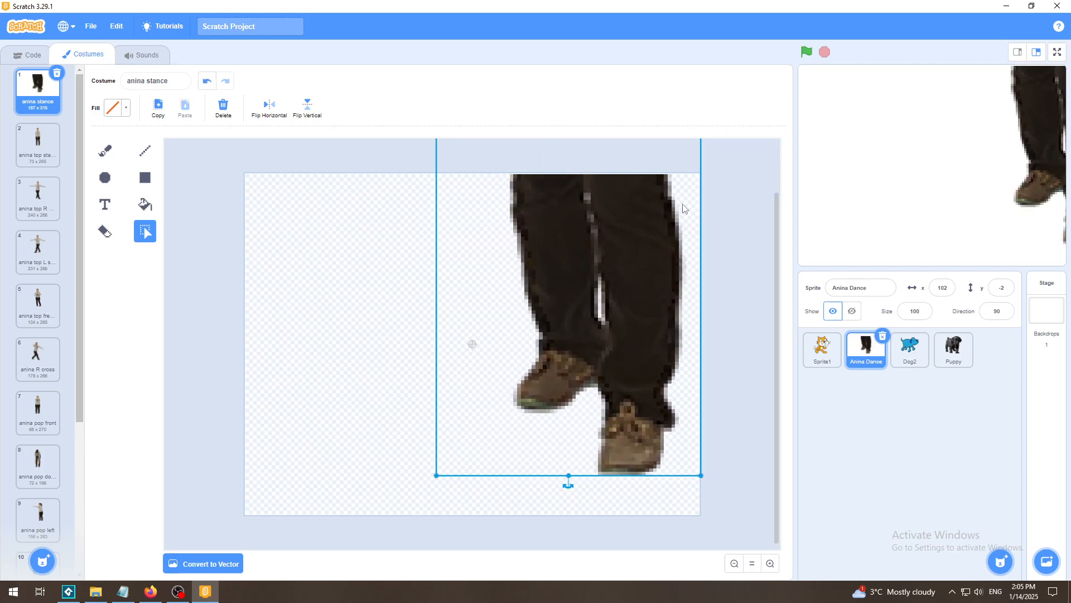
pyautogui.moveTo(635, 258); pyautogui.dragTo(515, 495)
pyautogui.moveTo(519, 241); pyautogui.dragTo(505, 455)
pyautogui.moveTo(498, 281); pyautogui.dragTo(481, 478)
pyautogui.moveTo(492, 261); pyautogui.dragTo(500, 406)
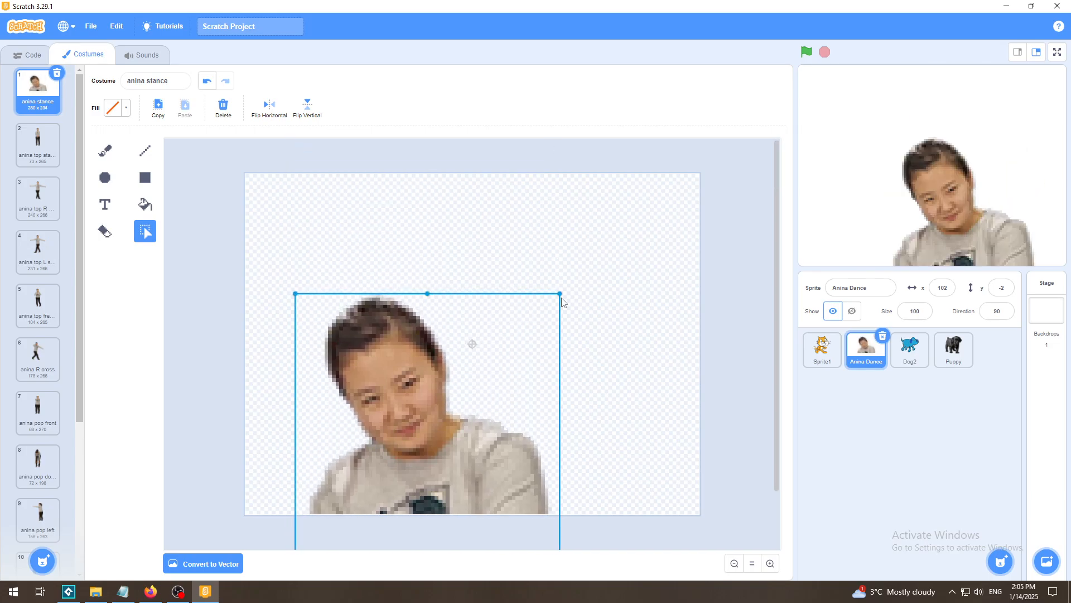
# Step: Keep enlarging and repositioning the anina stance figure until its pixelated face fills the canvas, and view it on the full-screen stage
pyautogui.moveTo(560, 294); pyautogui.dragTo(695, 223)
pyautogui.moveTo(561, 245); pyautogui.dragTo(520, 375)
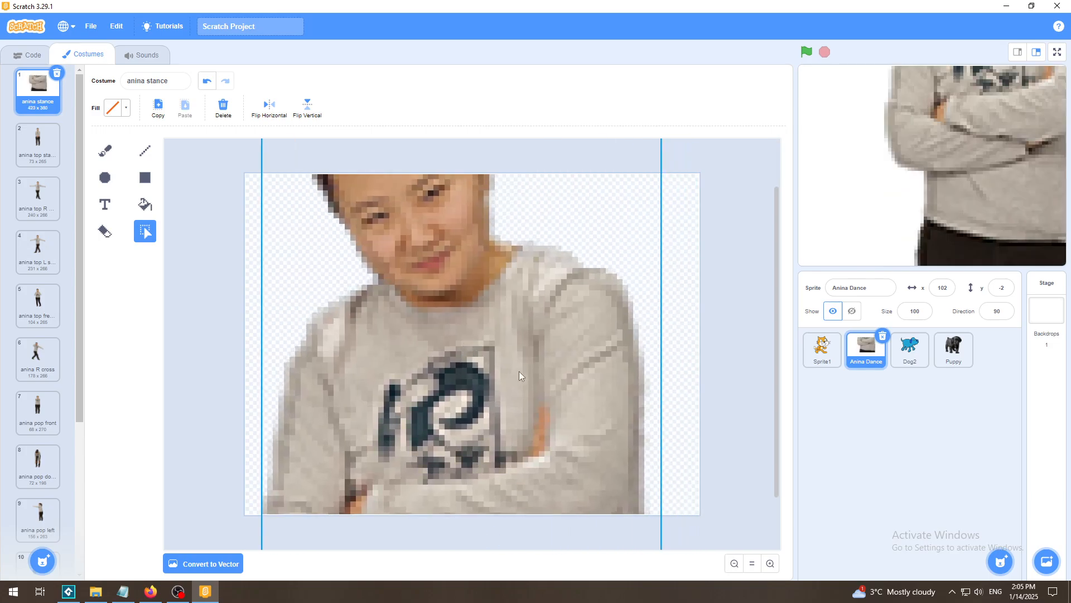
pyautogui.moveTo(532, 253); pyautogui.dragTo(524, 430)
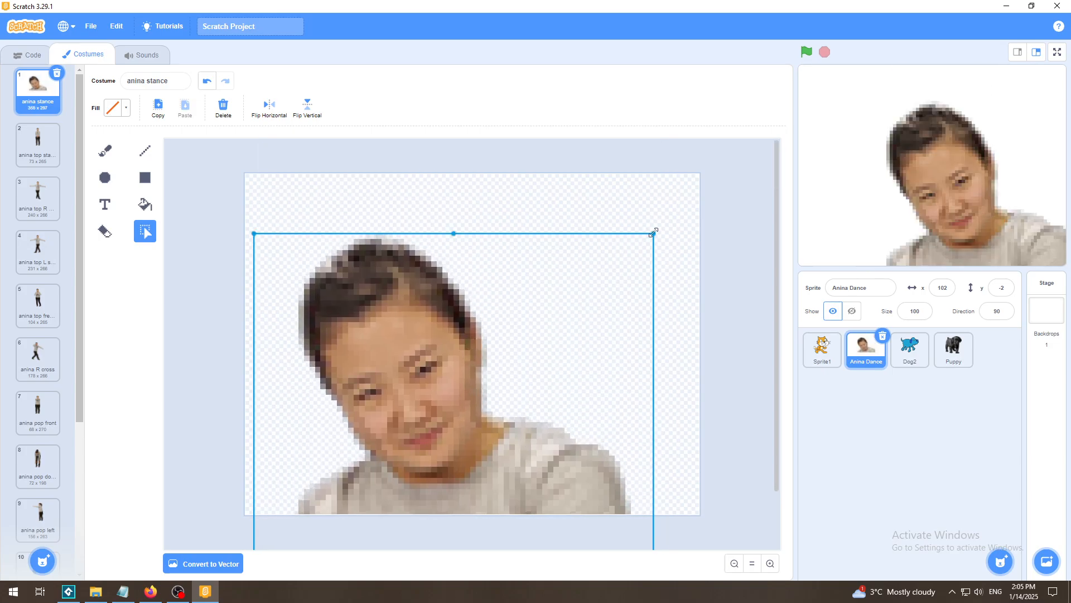
pyautogui.moveTo(653, 233); pyautogui.dragTo(732, 190)
pyautogui.moveTo(495, 315); pyautogui.dragTo(515, 477)
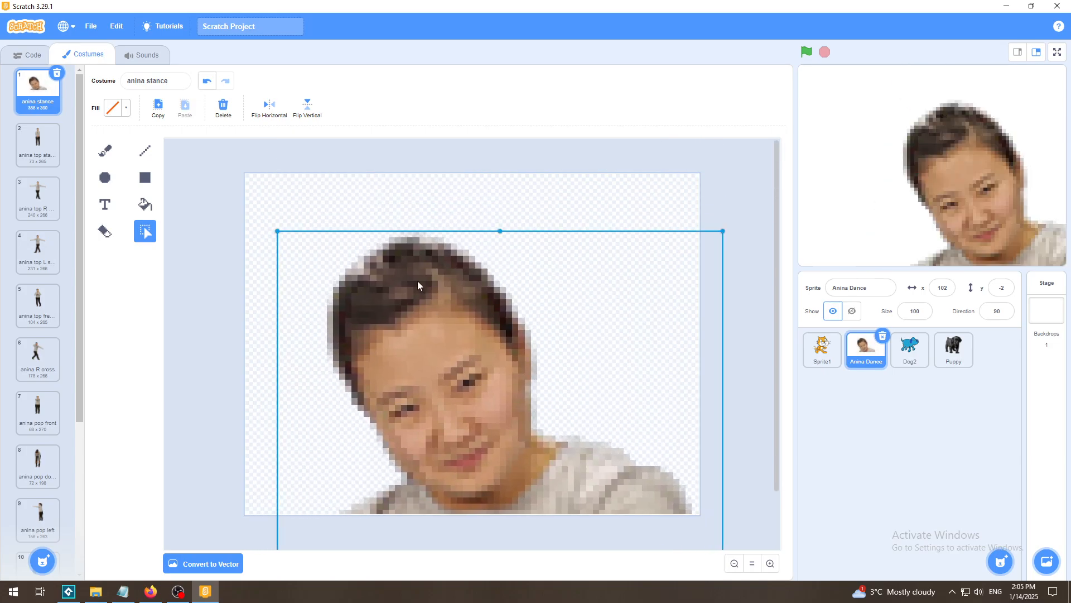
pyautogui.moveTo(278, 231); pyautogui.dragTo(256, 177)
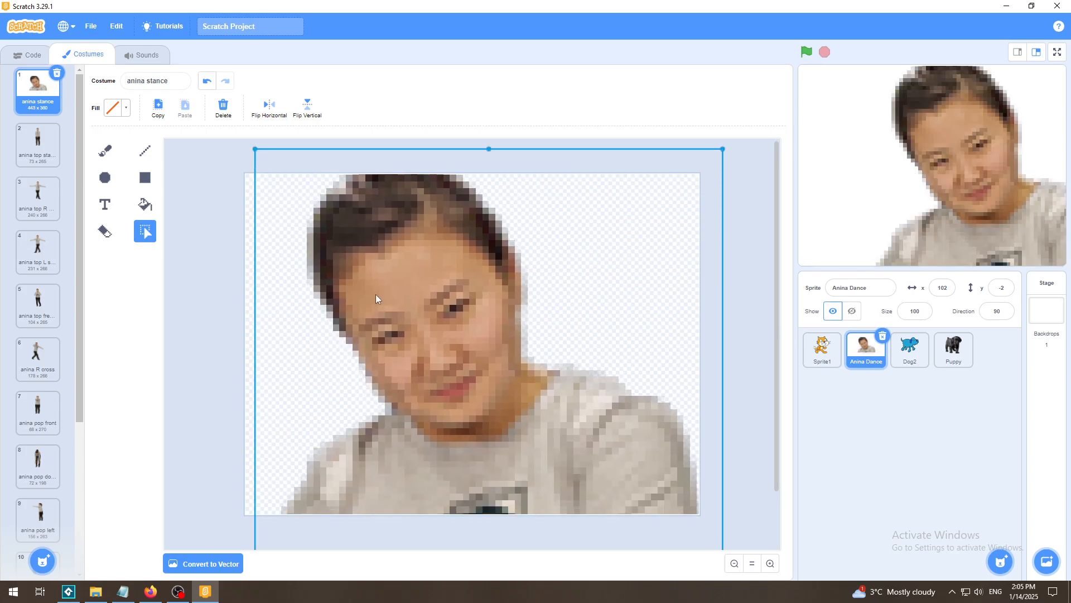
pyautogui.moveTo(376, 298); pyautogui.dragTo(444, 399)
pyautogui.moveTo(323, 251); pyautogui.dragTo(290, 196)
pyautogui.moveTo(404, 301); pyautogui.dragTo(465, 413)
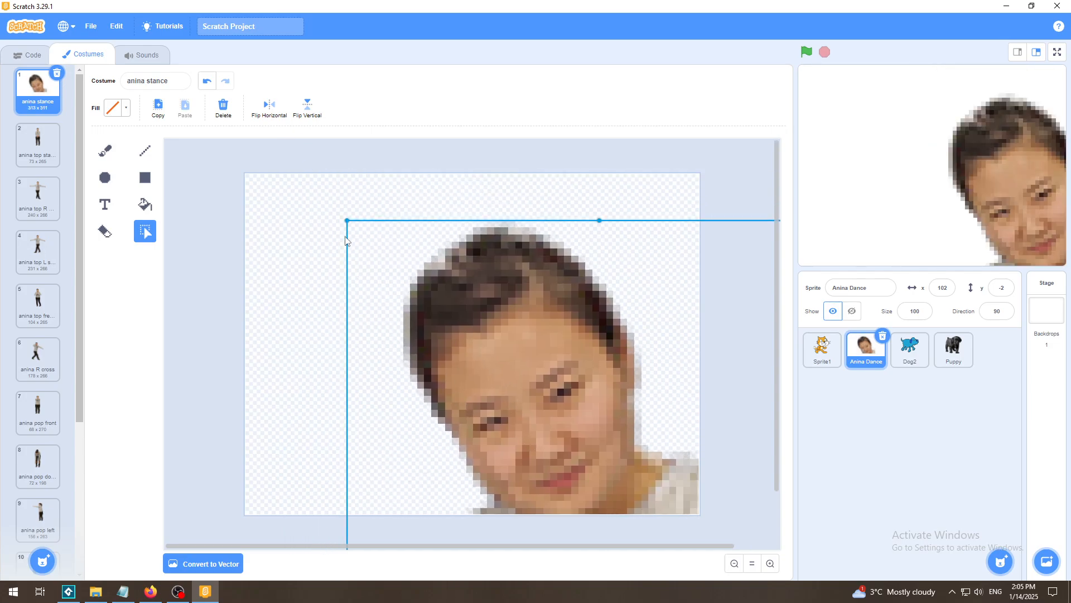
pyautogui.moveTo(348, 221); pyautogui.dragTo(303, 131)
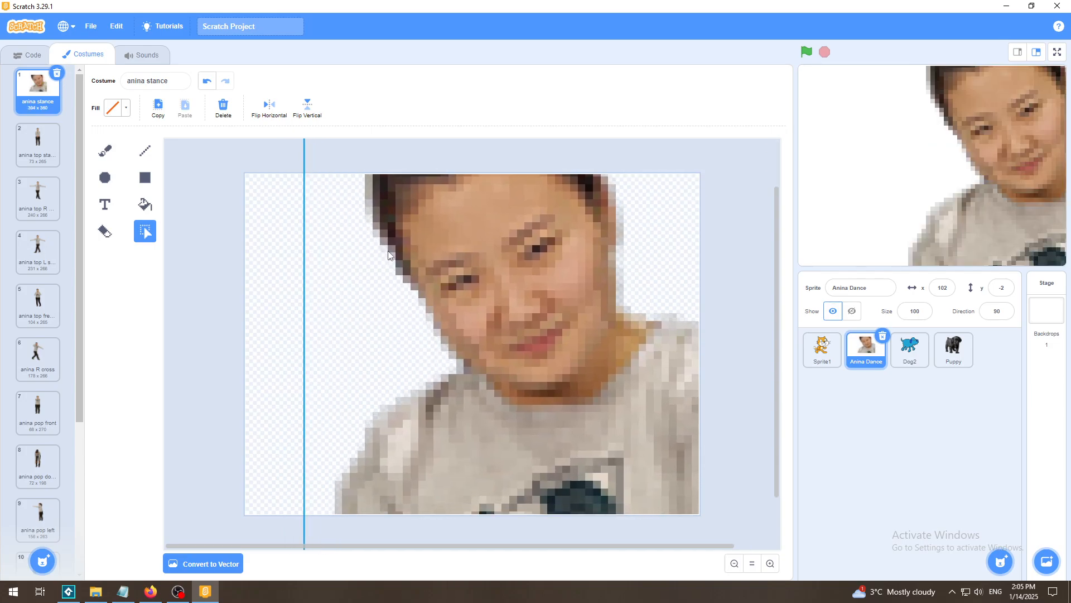
pyautogui.moveTo(433, 357); pyautogui.dragTo(482, 486)
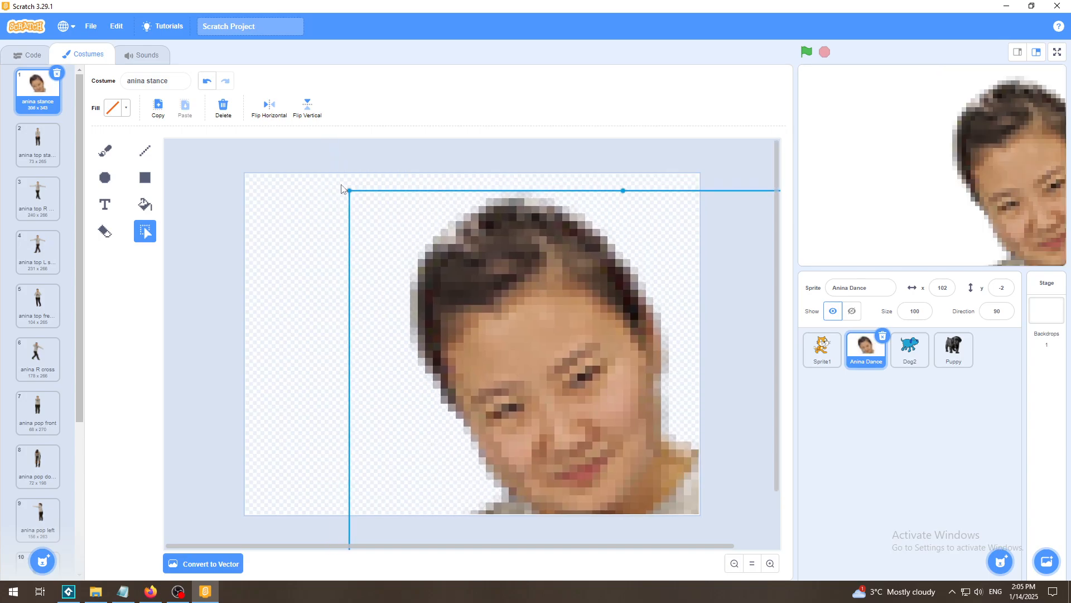
pyautogui.moveTo(348, 190); pyautogui.dragTo(296, 139)
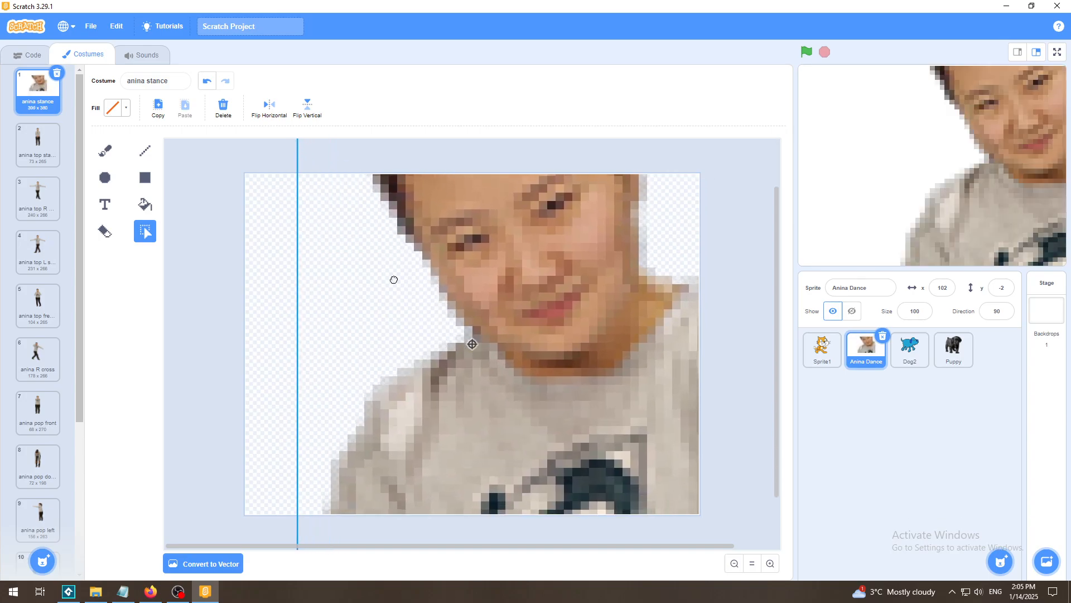
pyautogui.moveTo(395, 280); pyautogui.dragTo(455, 409)
pyautogui.moveTo(371, 168); pyautogui.dragTo(317, 134)
pyautogui.moveTo(540, 281); pyautogui.dragTo(541, 449)
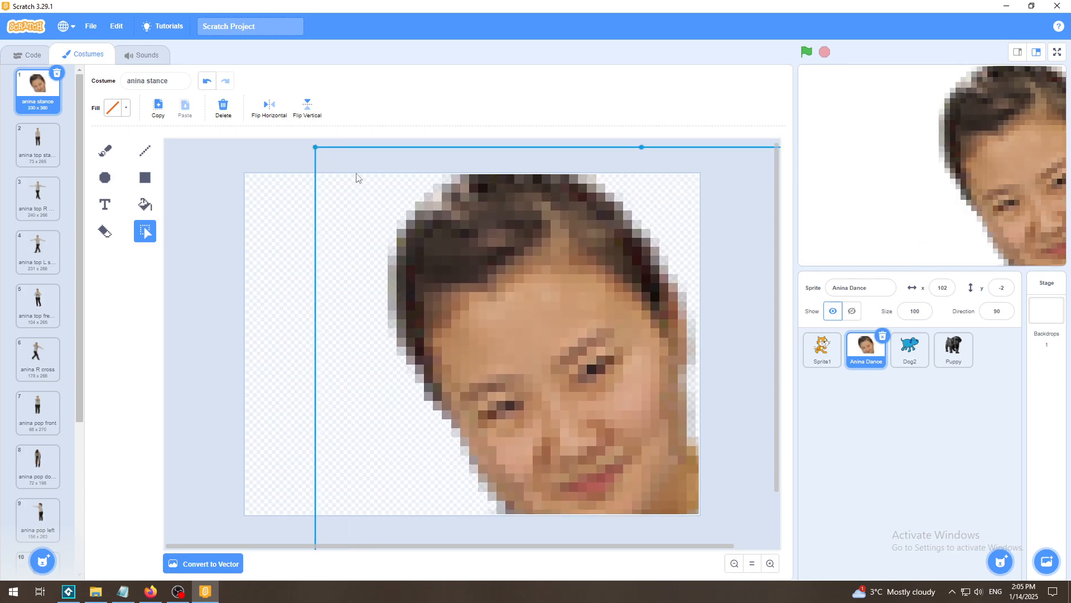
pyautogui.moveTo(311, 146); pyautogui.dragTo(299, 120)
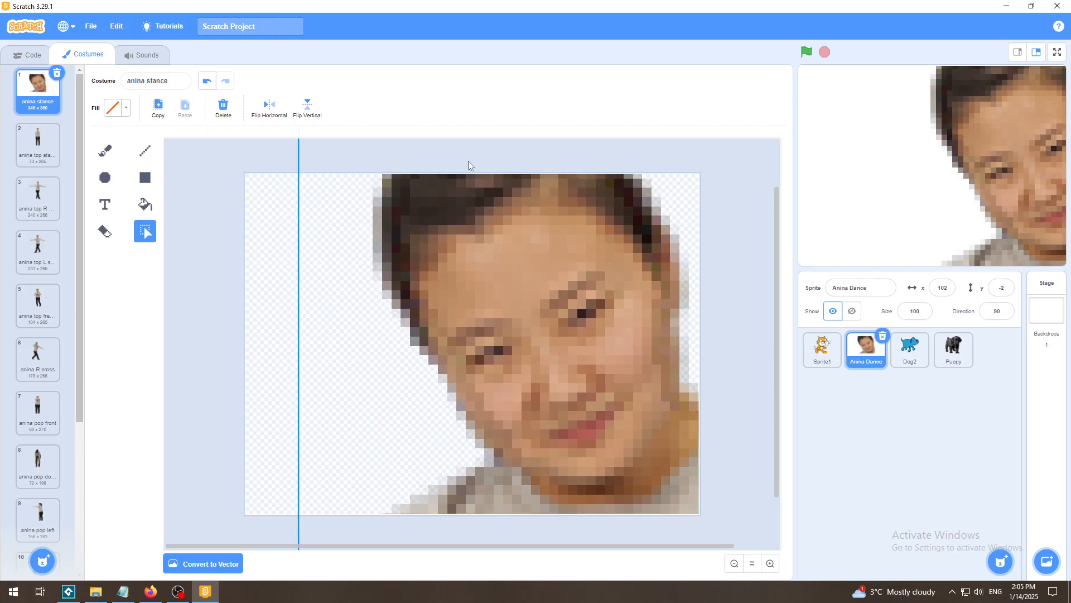
pyautogui.moveTo(580, 358); pyautogui.dragTo(531, 322)
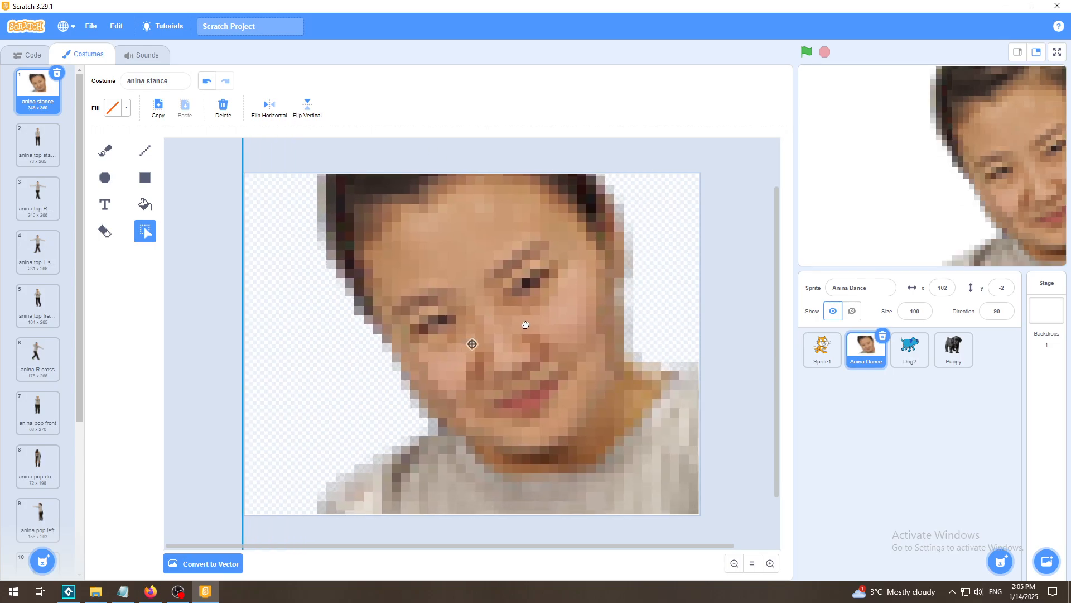
pyautogui.click(1057, 53)
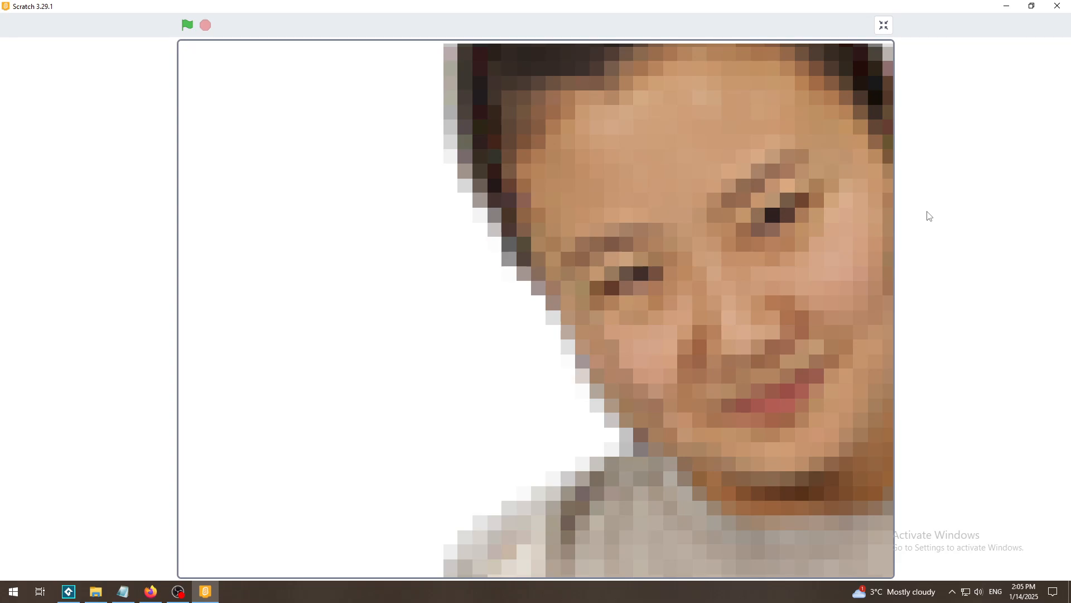
pyautogui.click(887, 24)
# Step: Show Sprite1 and move the cat to the empty lower-left area of the stage, at about x -153, y -82
pyautogui.click(822, 350)
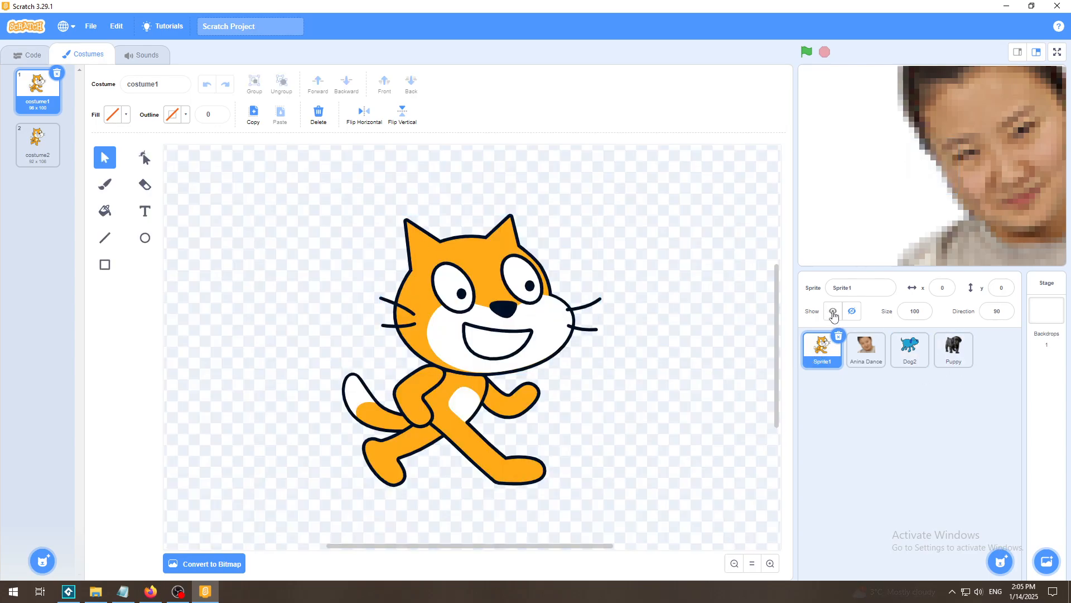
pyautogui.click(833, 313)
pyautogui.moveTo(931, 186); pyautogui.dragTo(846, 229)
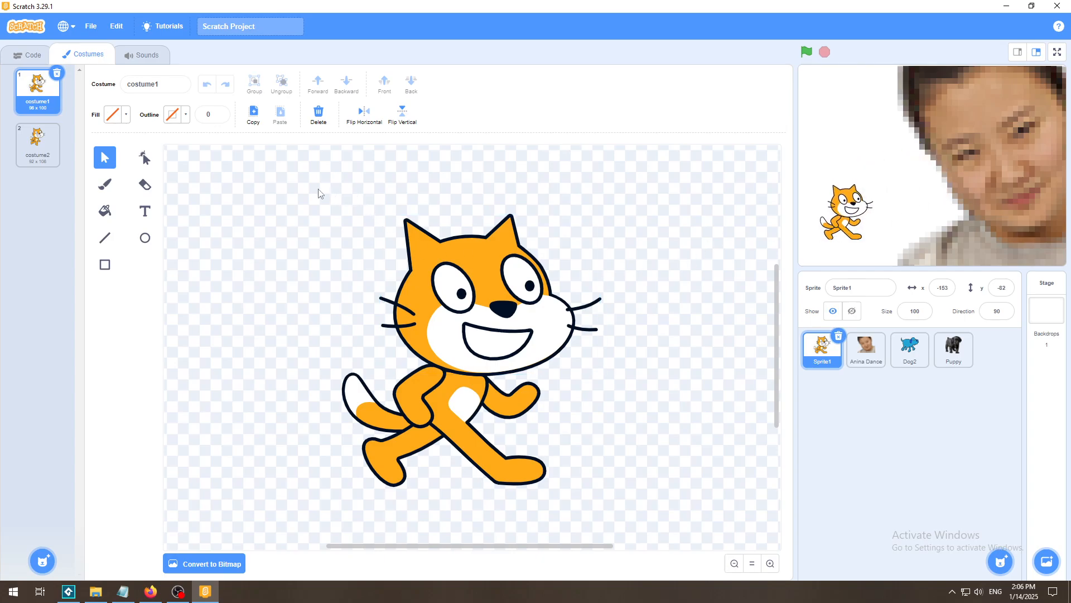
# Step: Select the whole cat in costume1, enlarge it to about 190 units wide, and reposition it on the canvas
pyautogui.hotkey('ctrl', 'a')
pyautogui.click(734, 563)
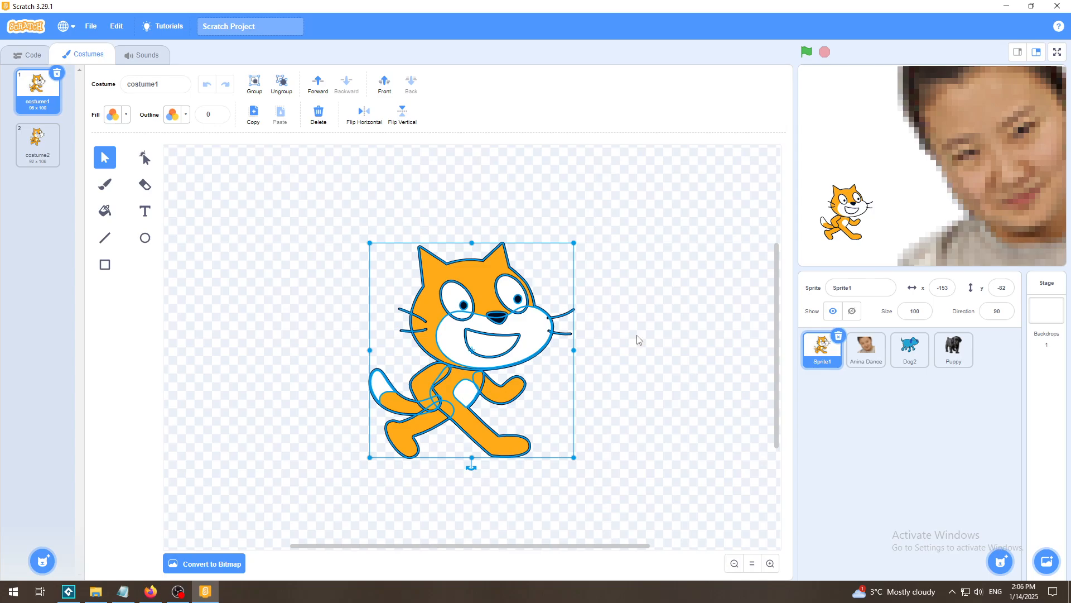
pyautogui.moveTo(574, 243); pyautogui.dragTo(679, 167)
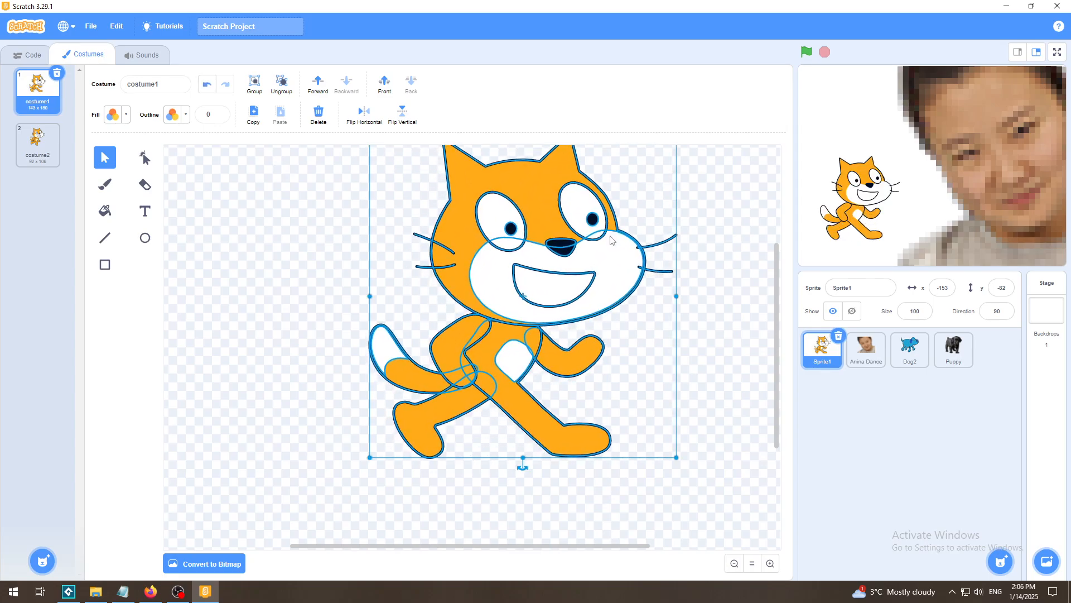
pyautogui.moveTo(576, 262); pyautogui.dragTo(509, 303)
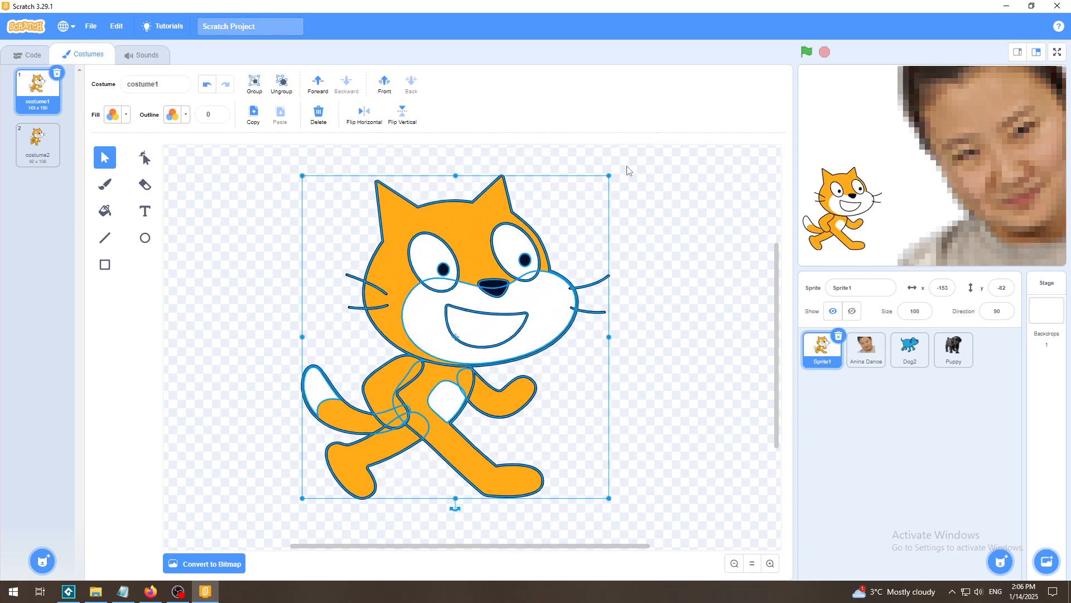
pyautogui.moveTo(609, 176); pyautogui.dragTo(697, 112)
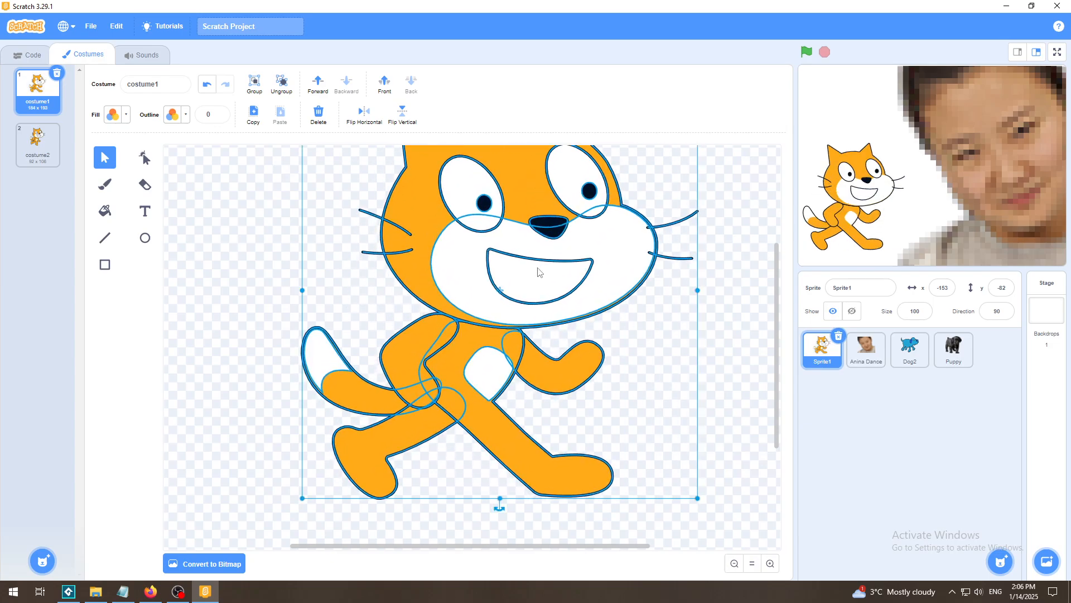
pyautogui.moveTo(539, 272); pyautogui.dragTo(554, 291)
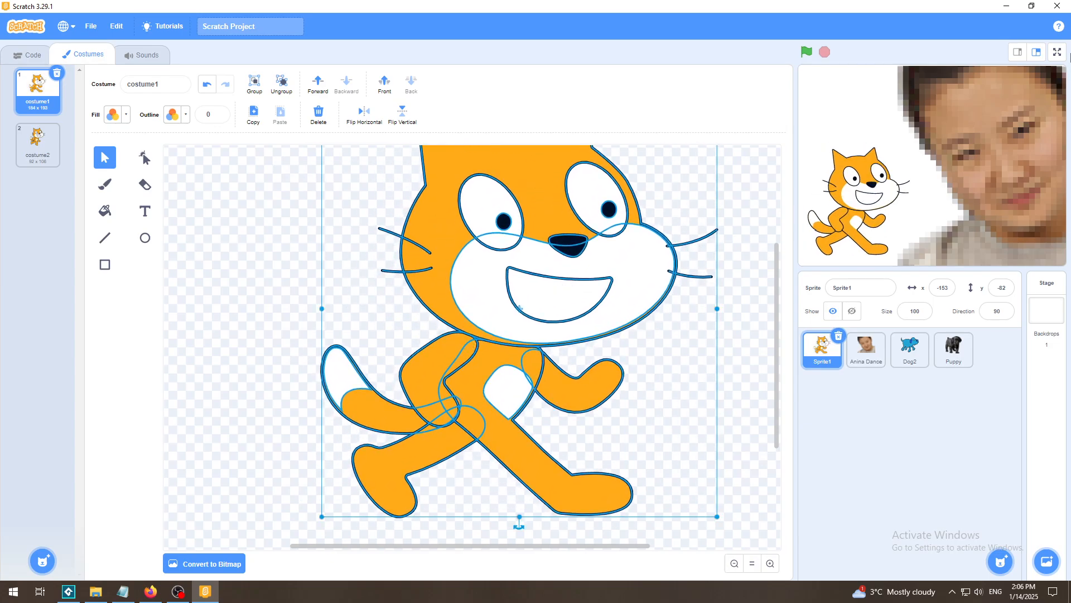
# Step: Compare the enlarged vector cat with the pixelated bitmap figure on the full-screen stage, and deselect the cat in costume1
pyautogui.click(1057, 52)
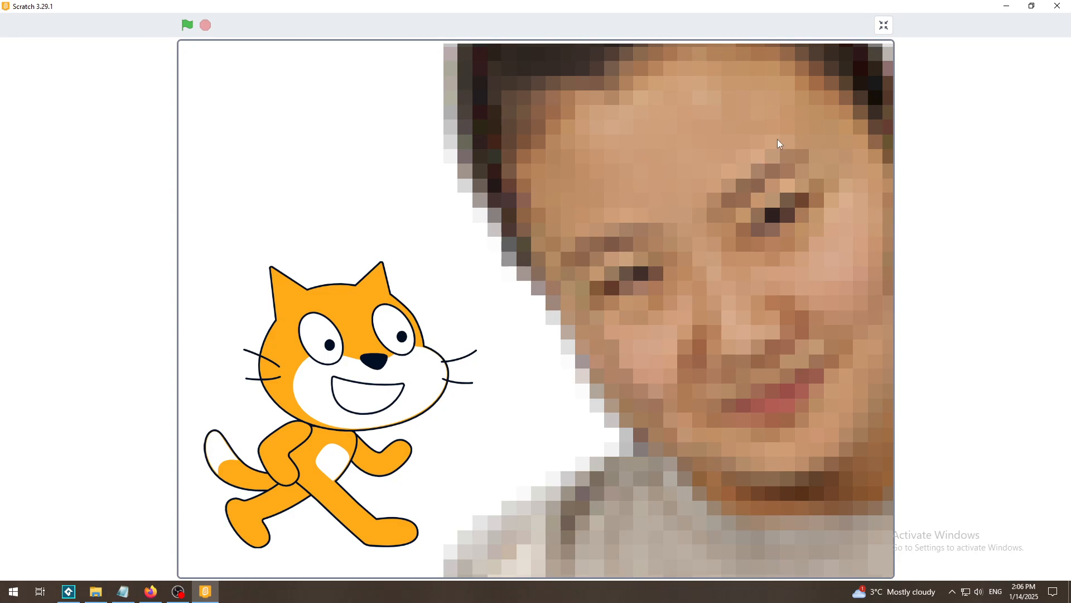
pyautogui.click(887, 26)
pyautogui.click(196, 216)
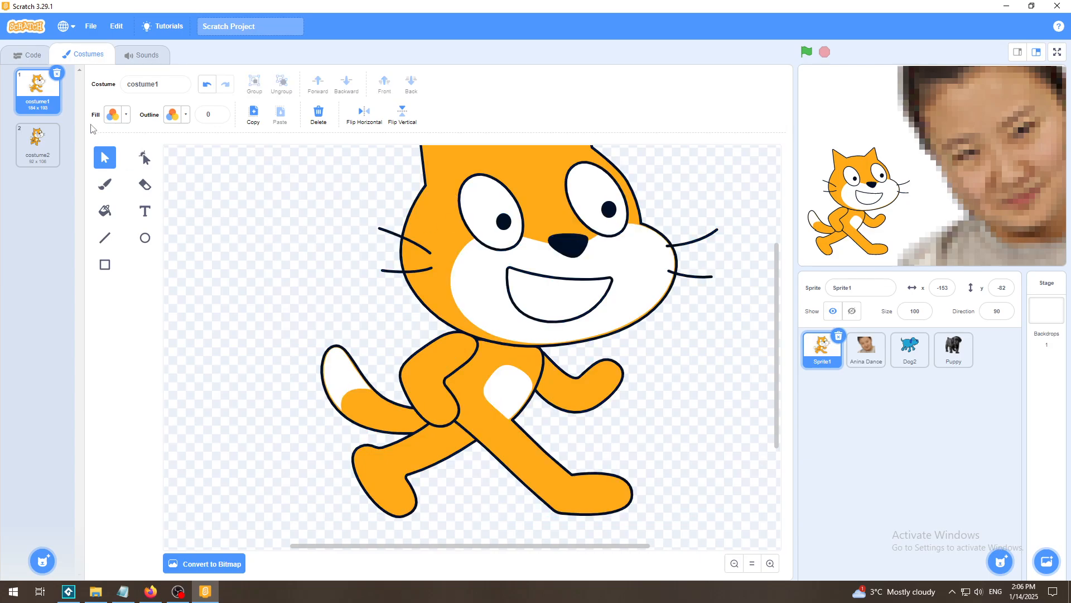
# Step: Open Sprite1's code, look at the cat photo image results in Firefox, and return to Scratch
pyautogui.click(33, 58)
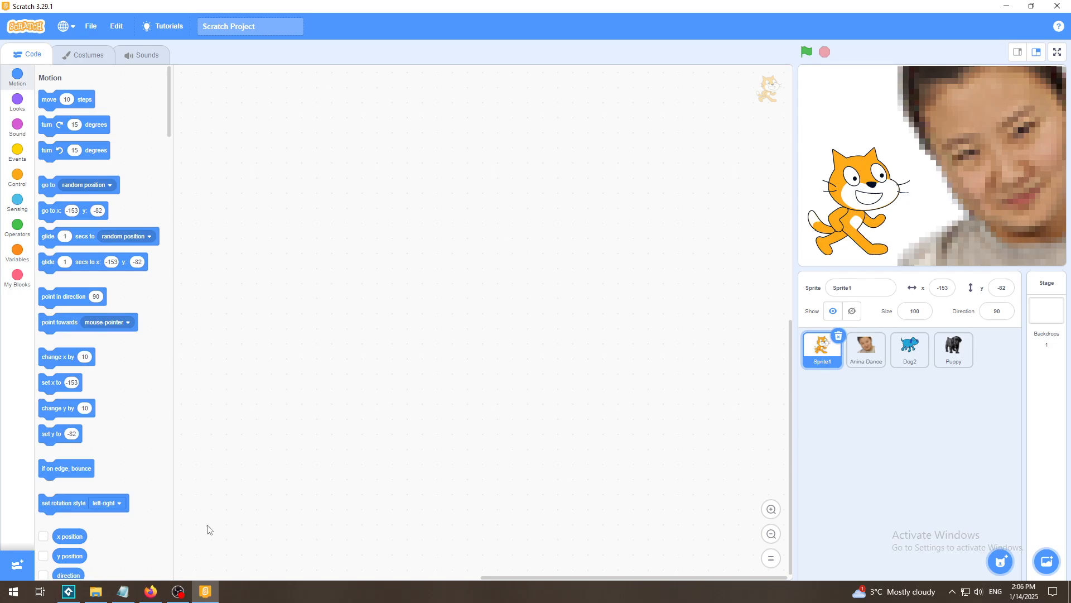
pyautogui.moveTo(155, 590)
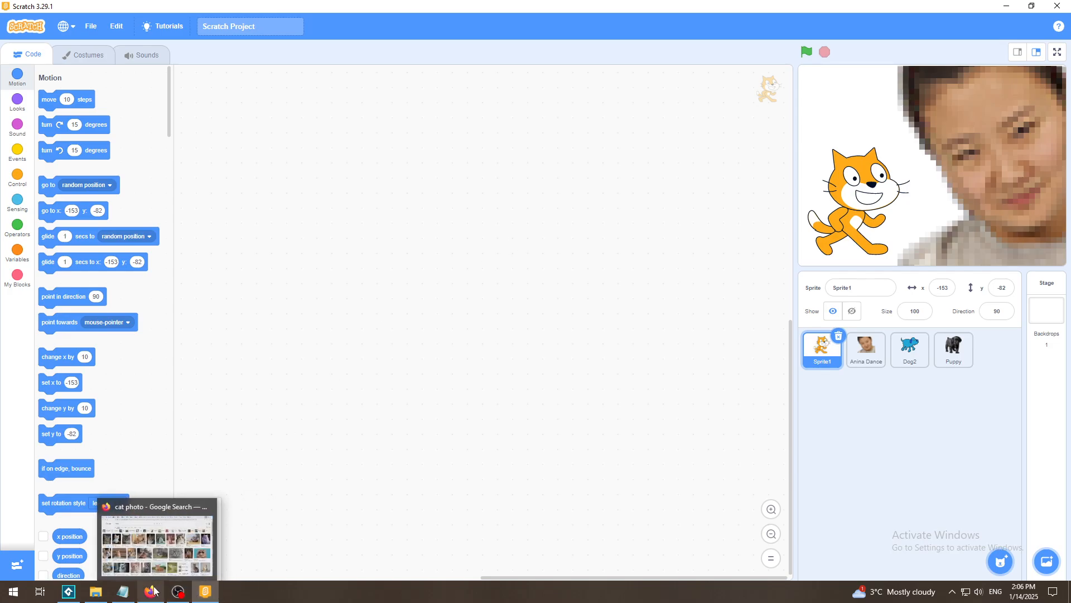
pyautogui.moveTo(154, 590); pyautogui.dragTo(208, 596)
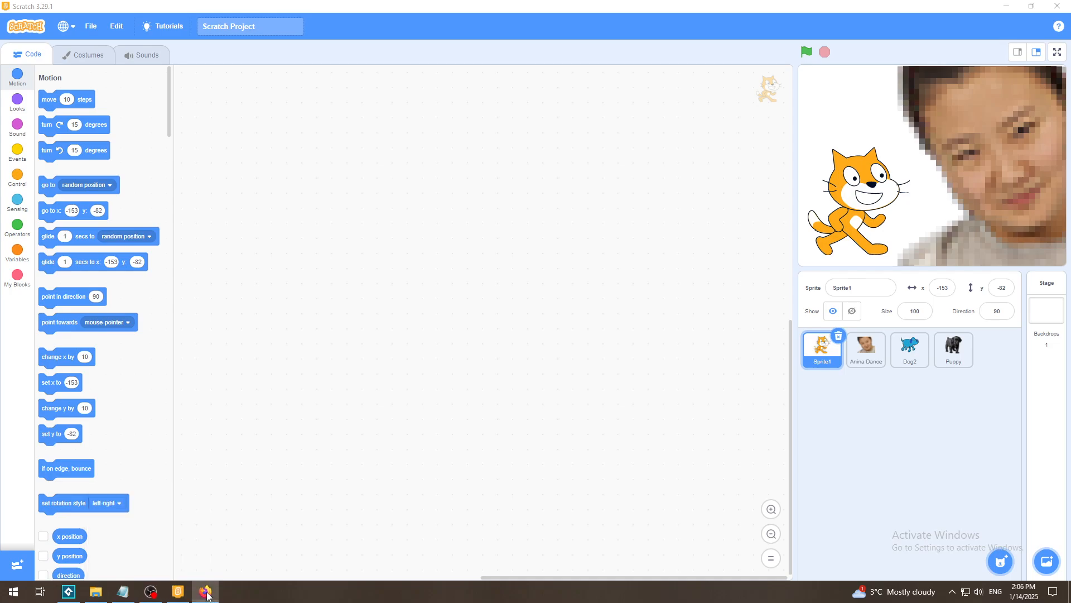
pyautogui.click(205, 592)
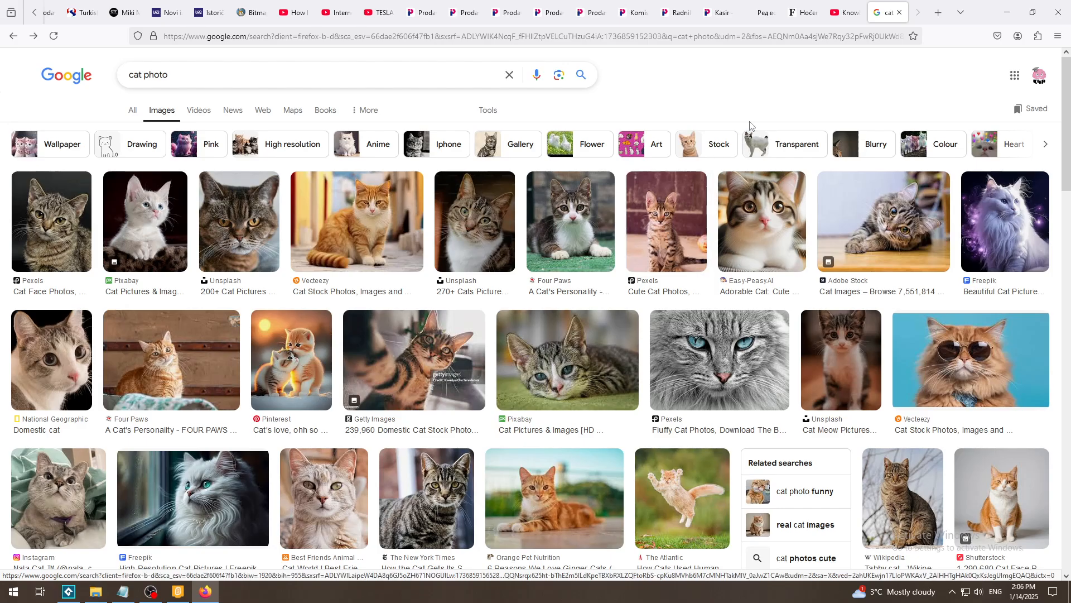
pyautogui.click(183, 595)
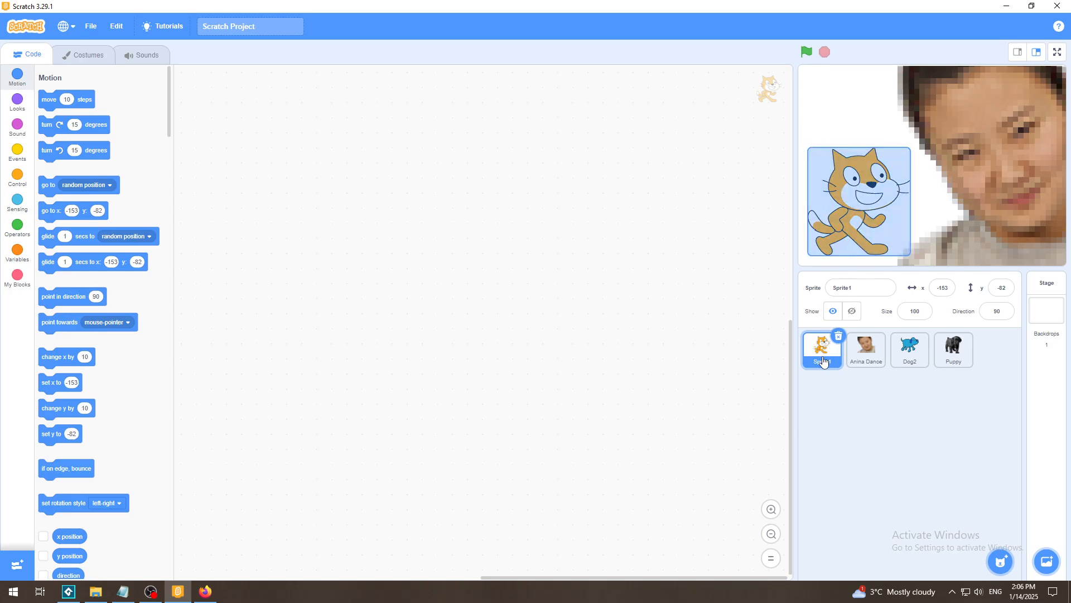
# Step: Reopen Sprite1's costume1 and adjust the magnification so the whole cat fits in the paint editor
pyautogui.click(88, 54)
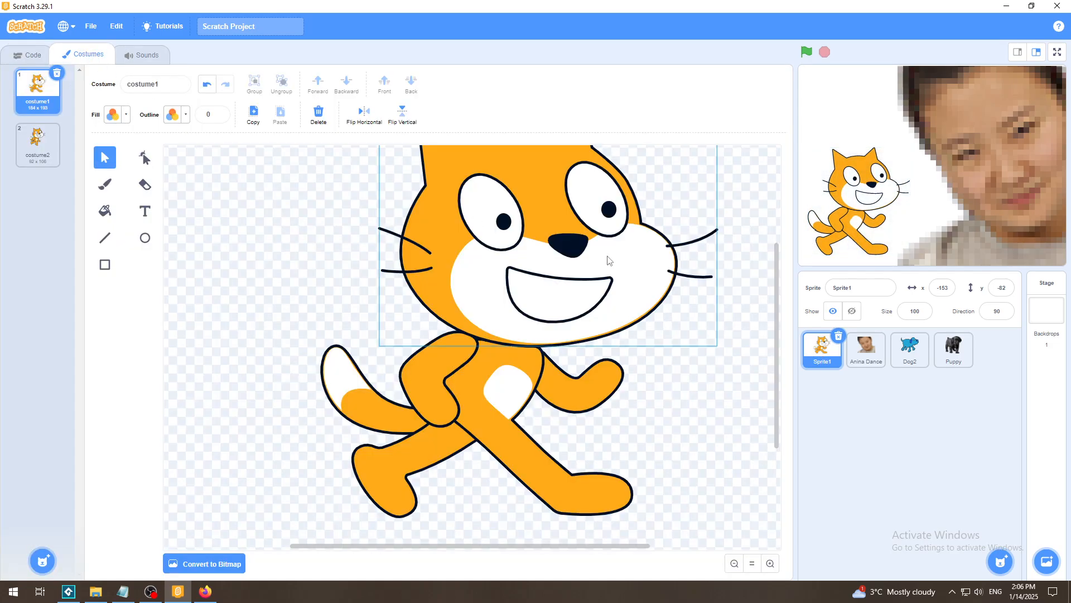
pyautogui.click(754, 563)
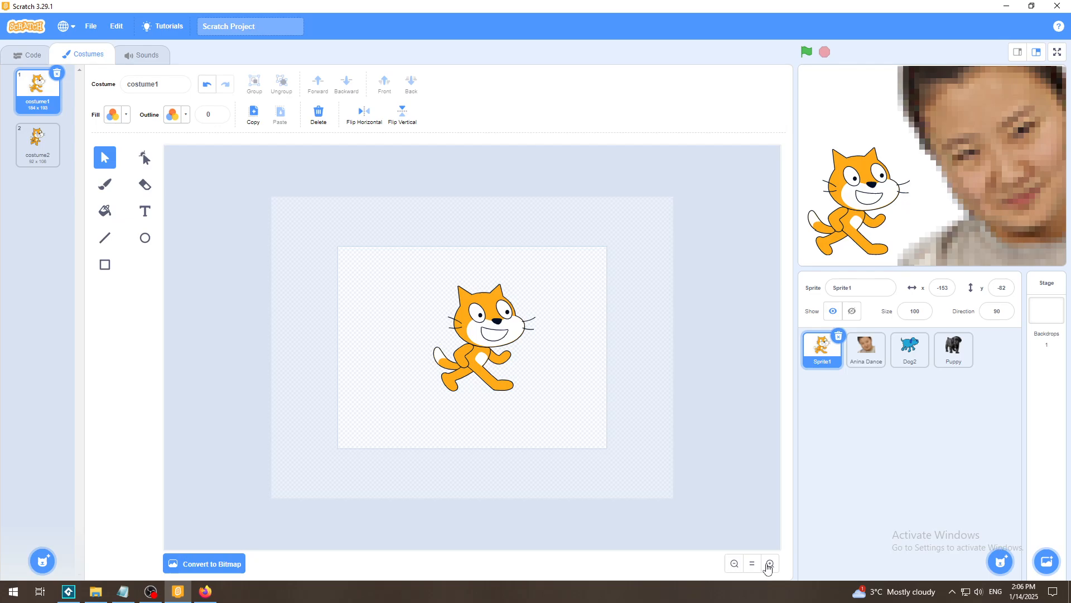
pyautogui.click(769, 563)
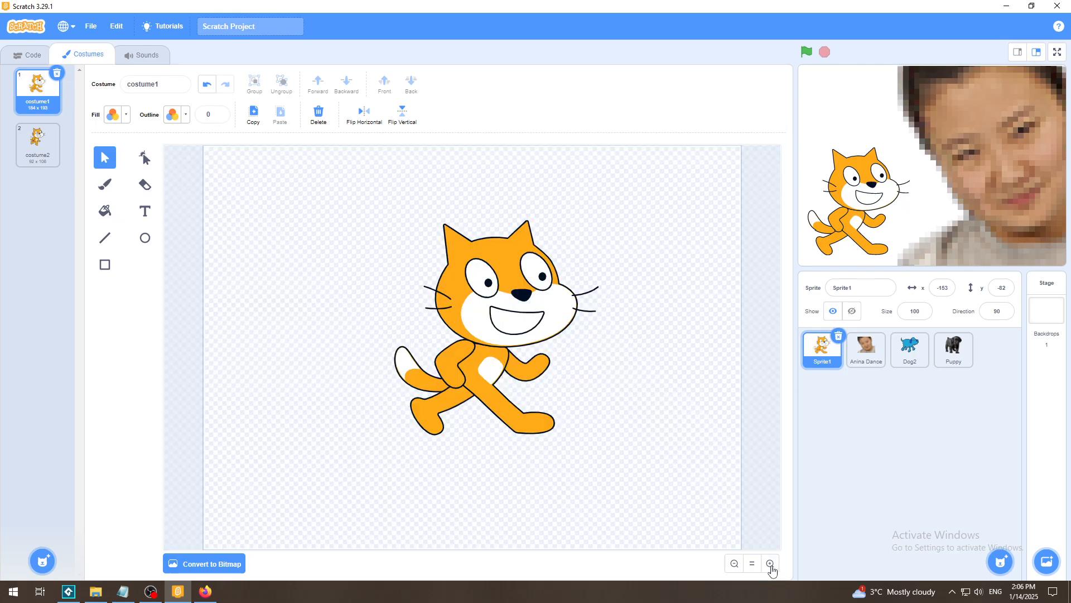
# Step: Narrow the cat photo image results in Firefox to drawings, and return to Sprite1's code in Scratch
pyautogui.click(205, 592)
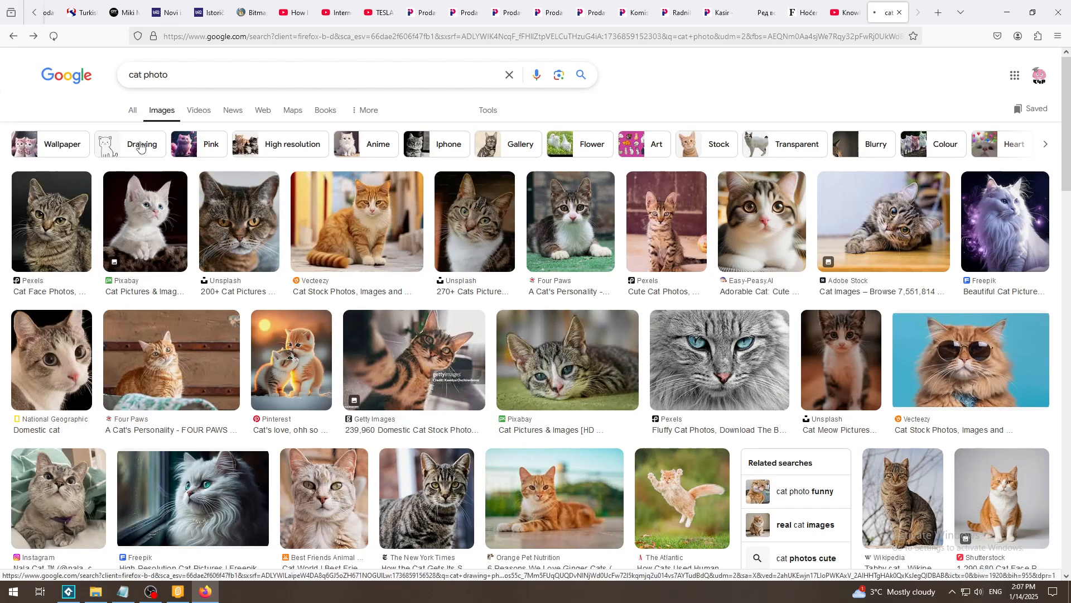
pyautogui.click(140, 146)
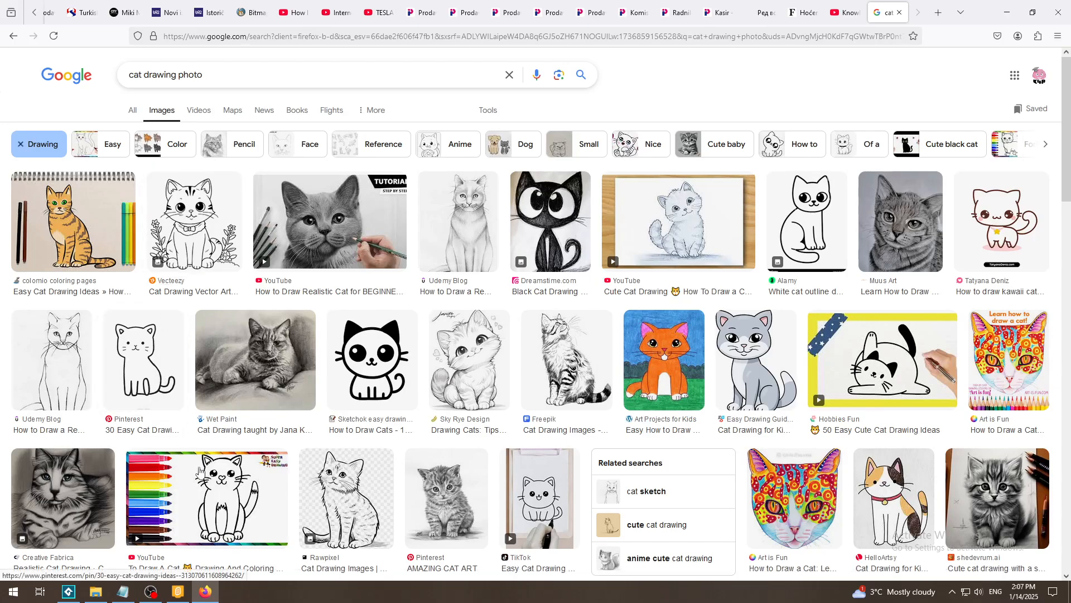
pyautogui.click(178, 592)
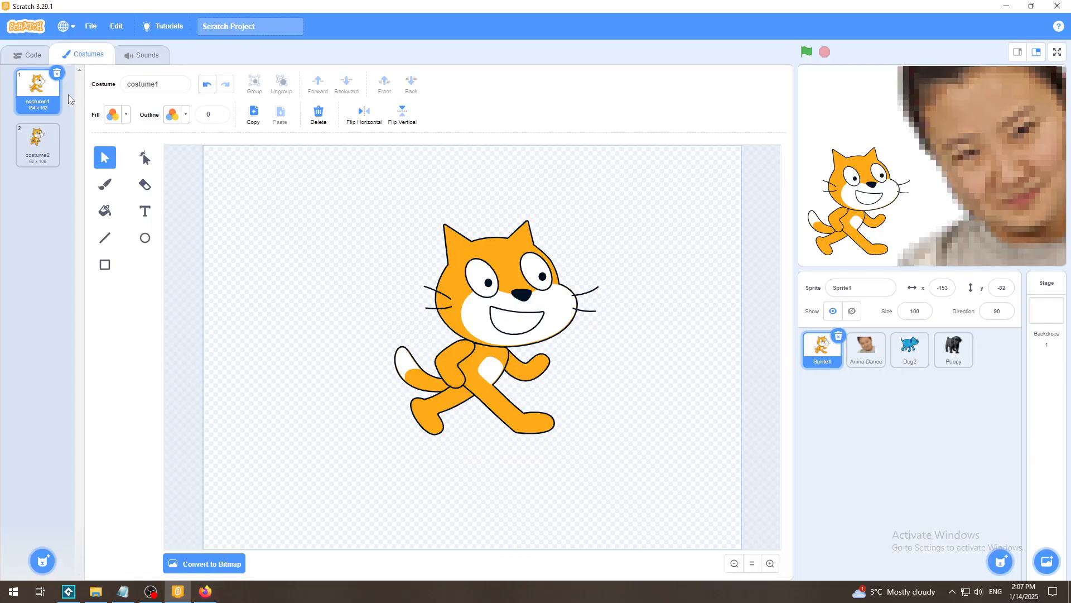
pyautogui.click(26, 54)
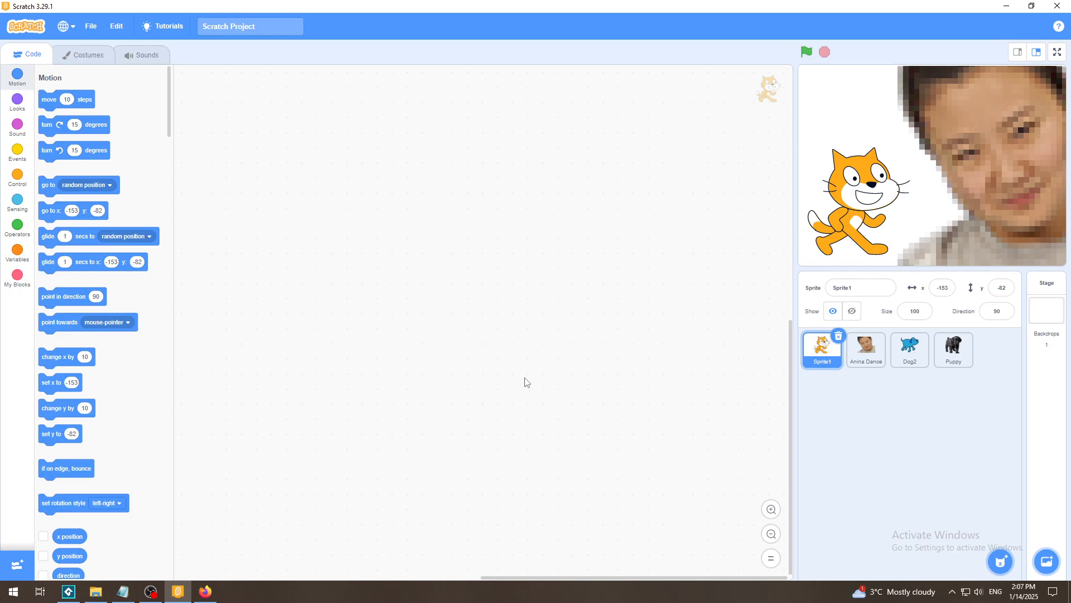